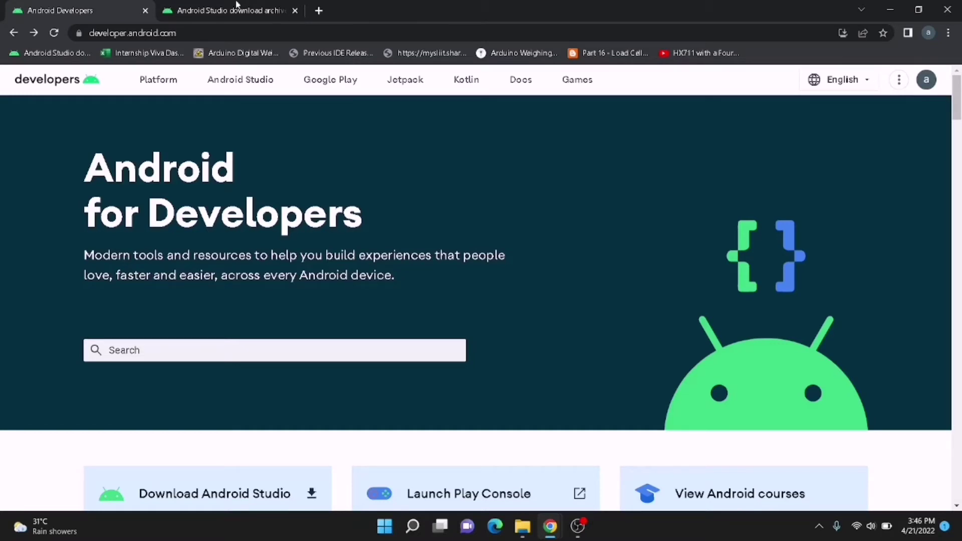
Select the site address and scroll through the Android Developers page.
click(231, 28)
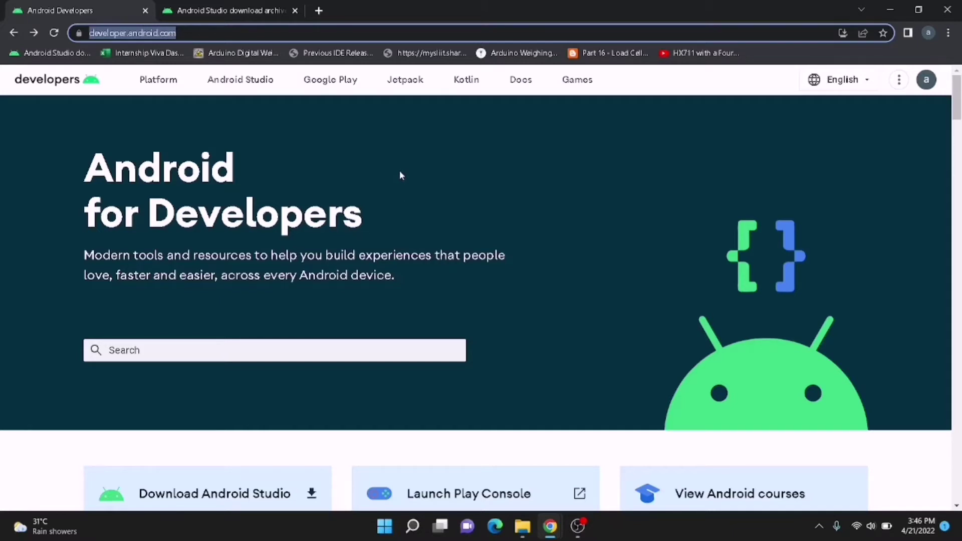
scroll(495, 224, down, 3)
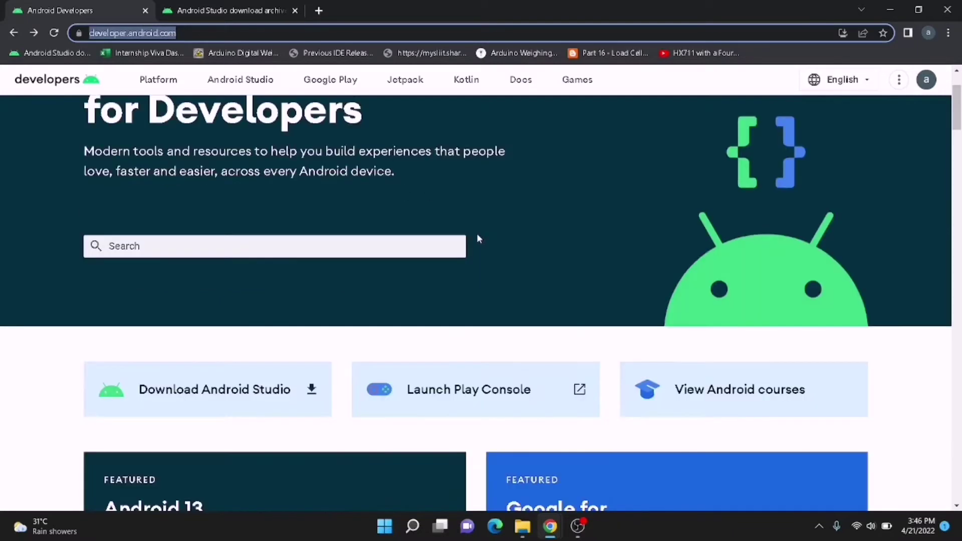
scroll(752, 266, down, 6)
scroll(861, 275, down, 2)
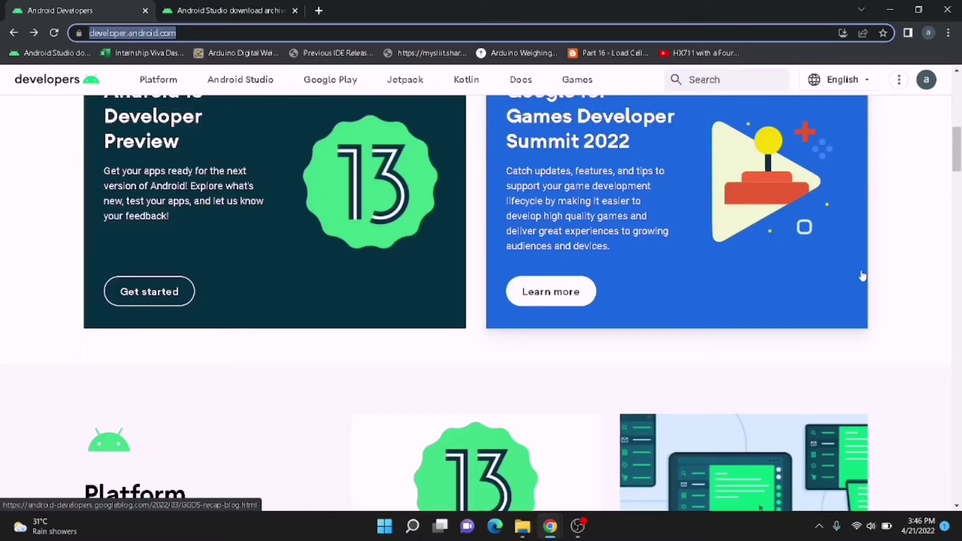
scroll(911, 314, down, 10)
scroll(910, 314, down, 10)
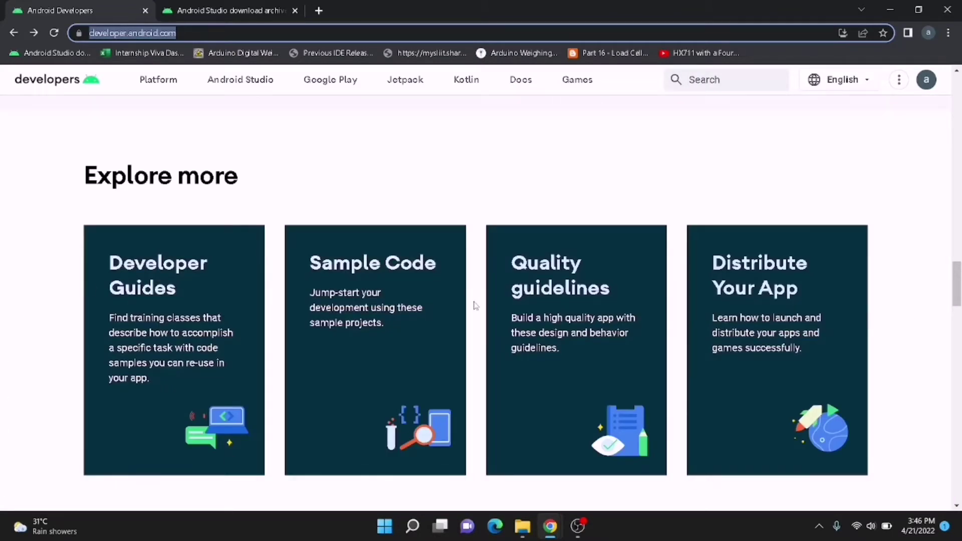
scroll(960, 310, down, 10)
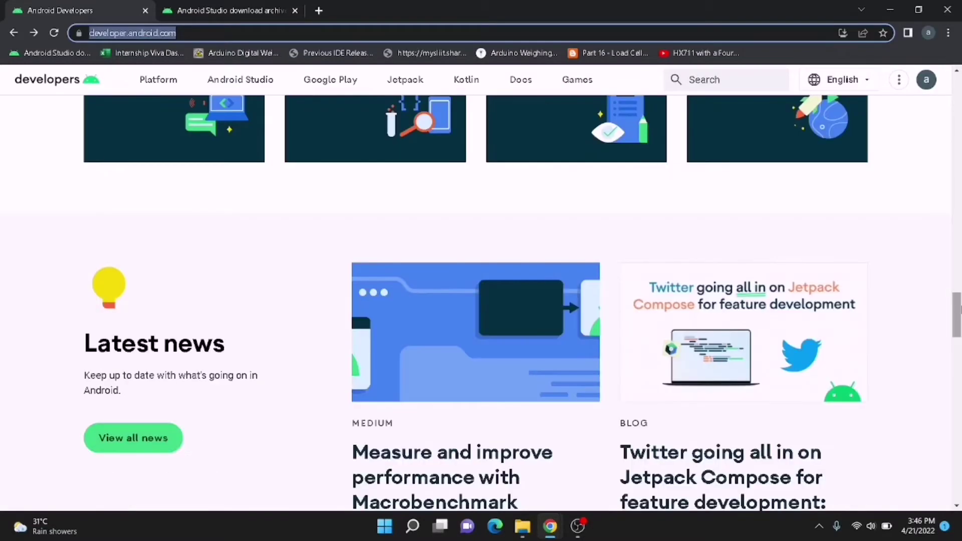
scroll(959, 310, down, 4)
scroll(960, 310, up, 15)
scroll(959, 310, up, 15)
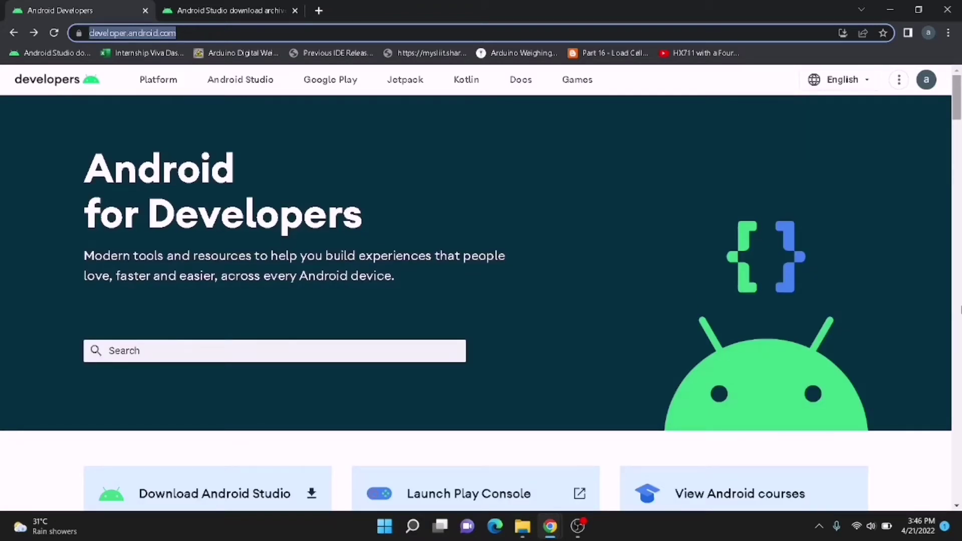
scroll(692, 361, down, 6)
scroll(730, 360, up, 6)
scroll(846, 213, down, 5)
scroll(111, 363, up, 4)
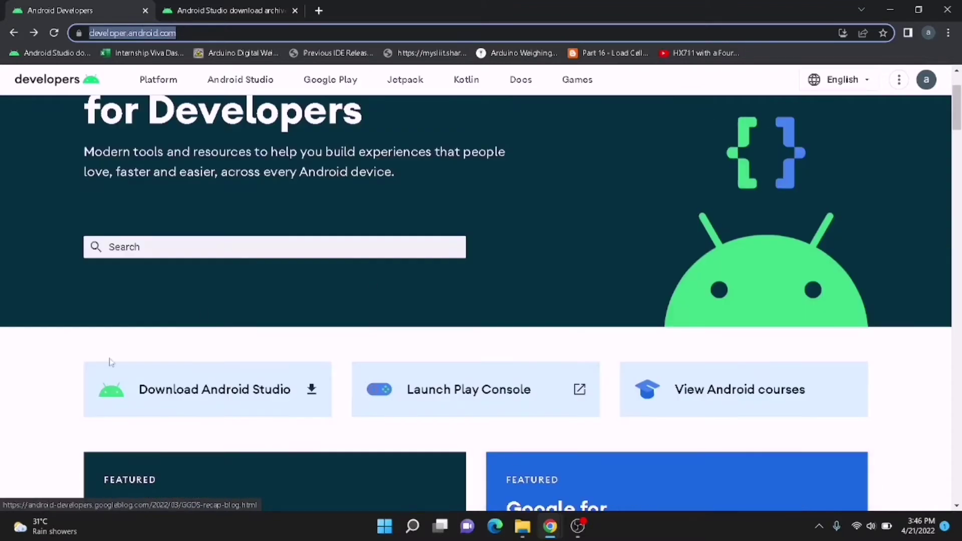
Go to the Android Studio download page and highlight the release version 2021.1.1.
click(241, 396)
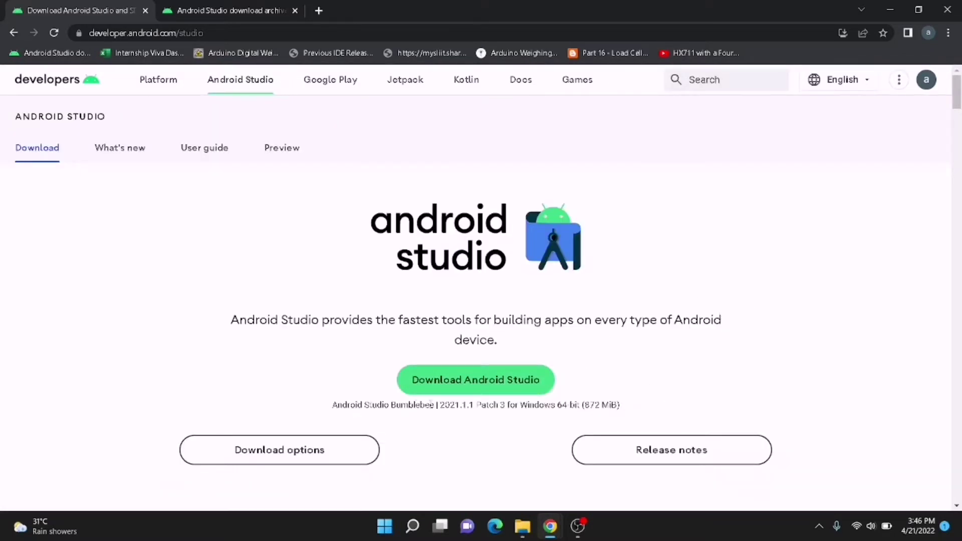
drag(438, 405, 476, 405)
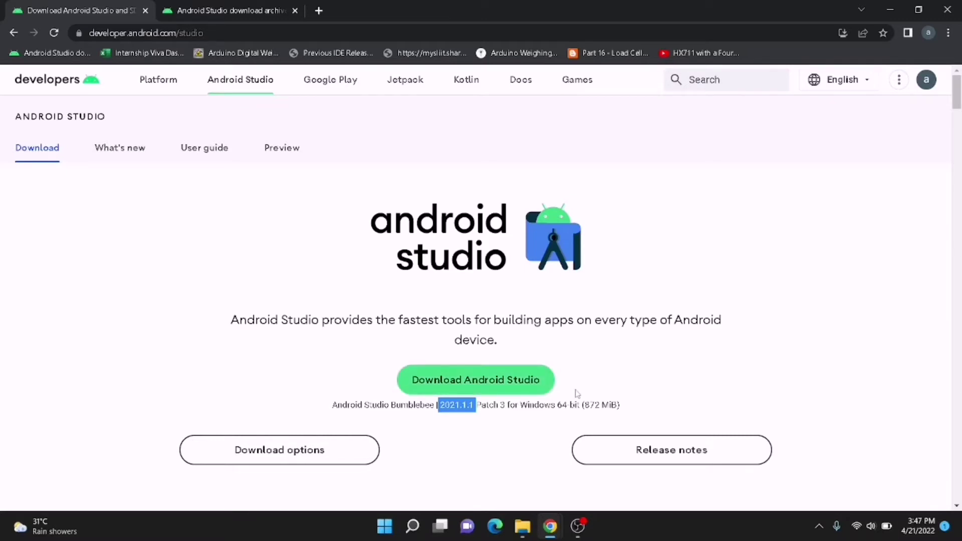
scroll(209, 297, down, 4)
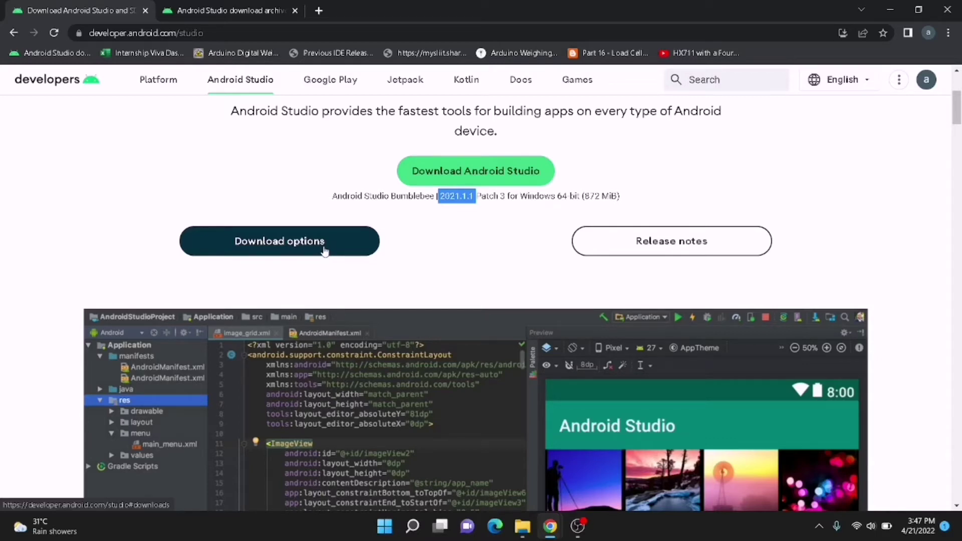
scroll(325, 252, up, 5)
Switch to the Android Studio download archives page and check its web address.
click(251, 10)
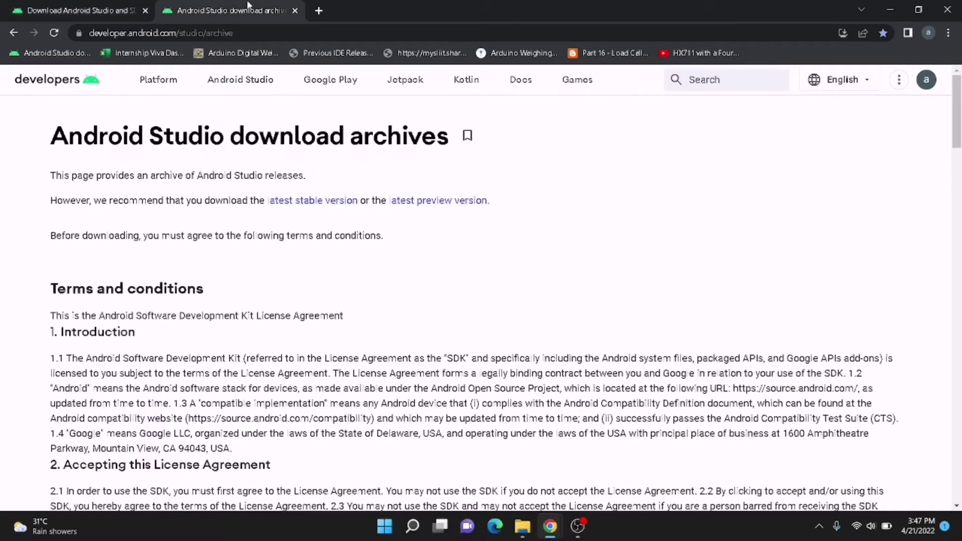
click(258, 35)
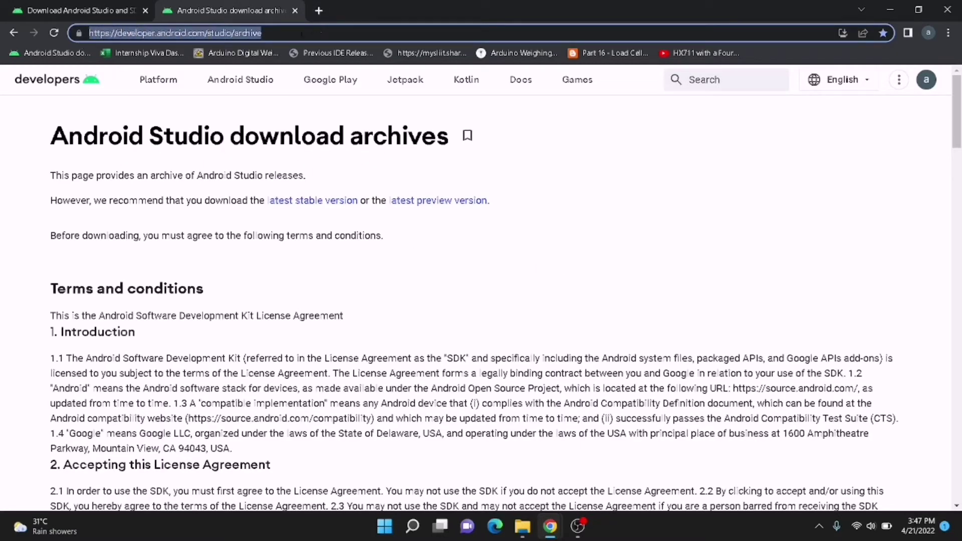
click(301, 34)
click(664, 167)
scroll(721, 195, down, 20)
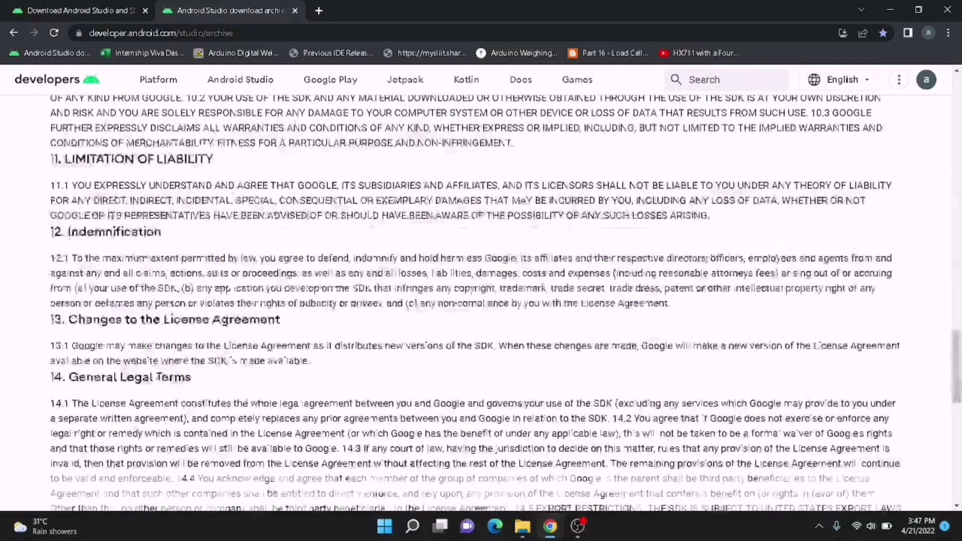
scroll(172, 341, up, 2)
scroll(30, 361, down, 2)
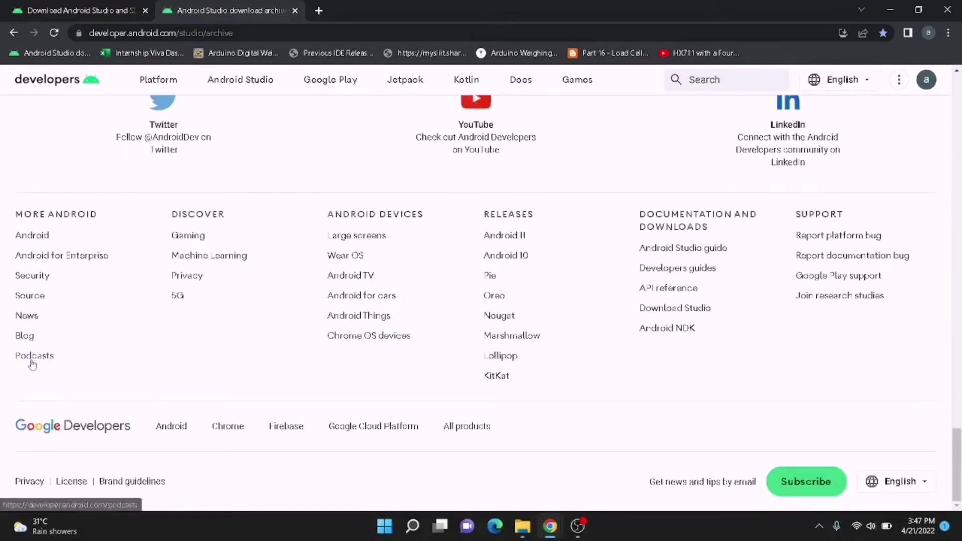
scroll(30, 360, up, 7)
Accept the archive license terms to reveal the list of past releases.
click(122, 332)
scroll(122, 346, up, 20)
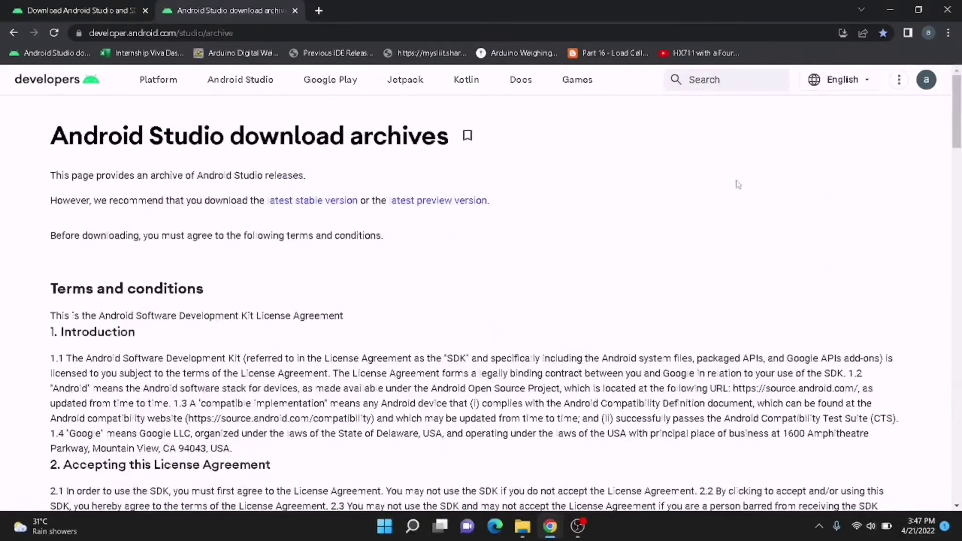
drag(956, 110, 927, 500)
scroll(928, 500, up, 5)
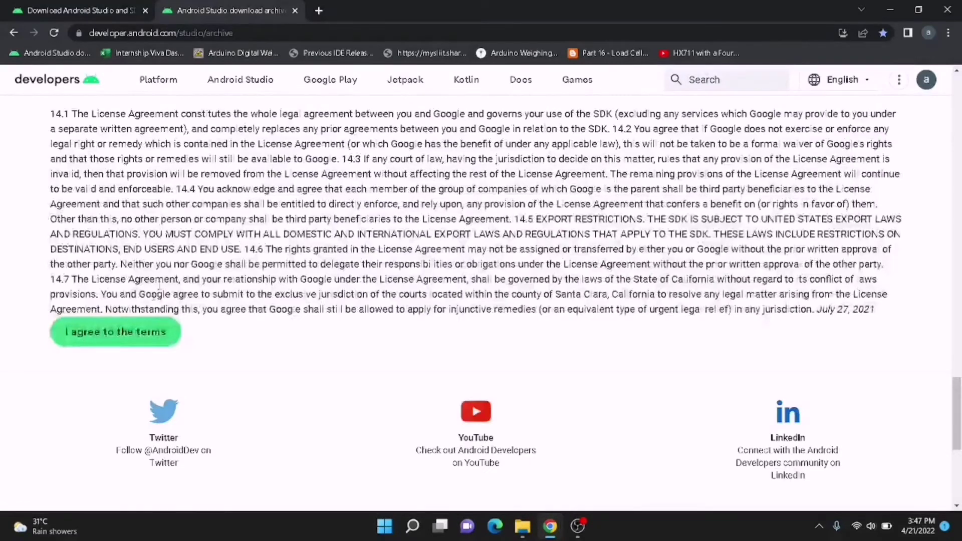
click(127, 329)
Scroll the release list to locate Android Studio 4.1.2.
scroll(742, 326, up, 20)
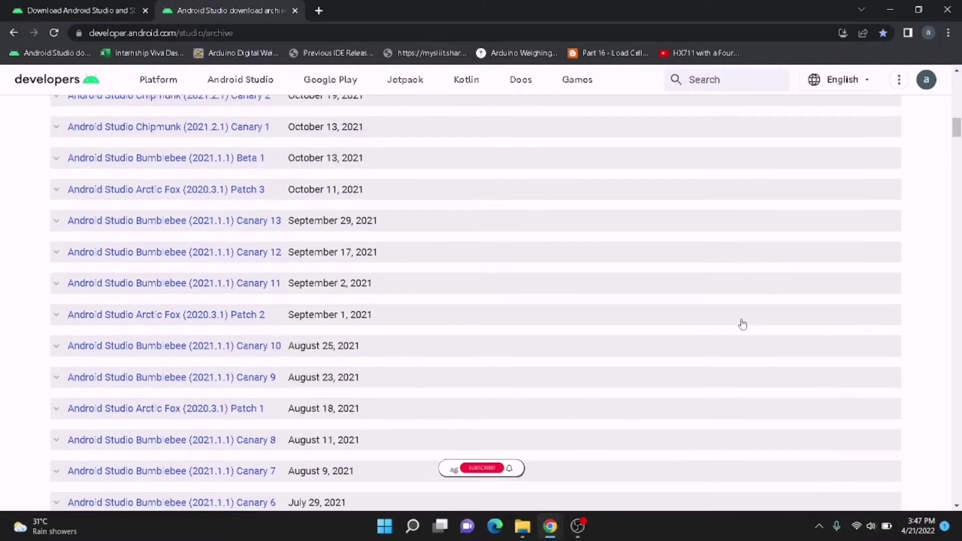
scroll(690, 348, down, 20)
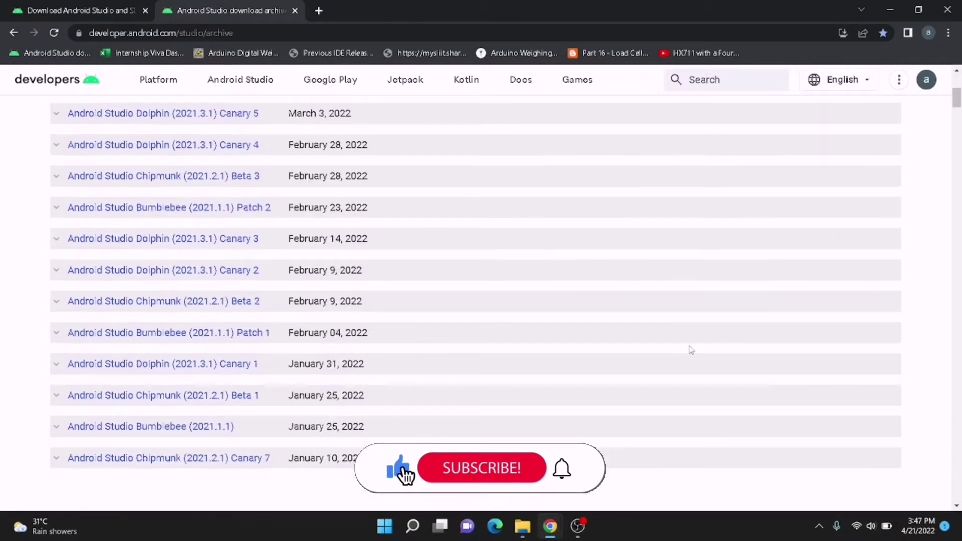
scroll(835, 310, down, 20)
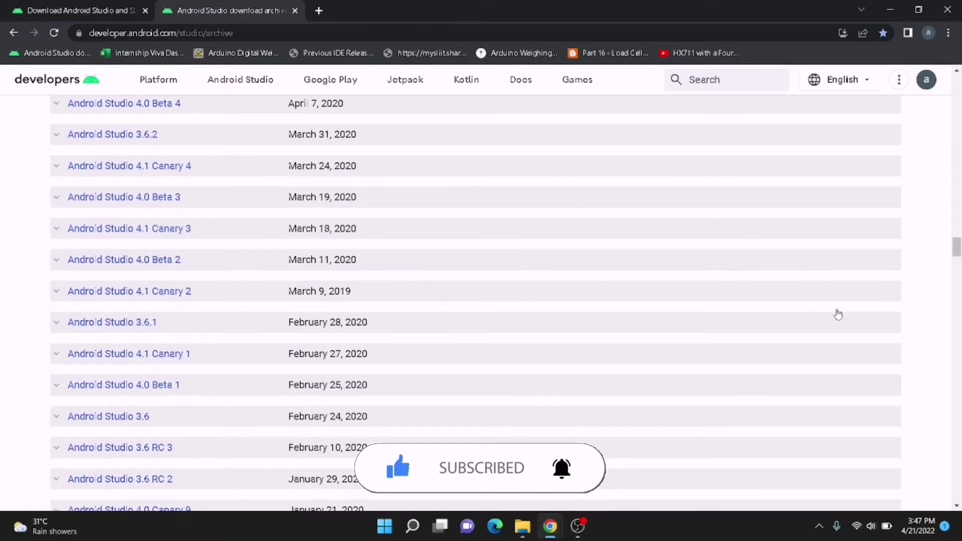
scroll(838, 315, down, 20)
scroll(838, 314, down, 20)
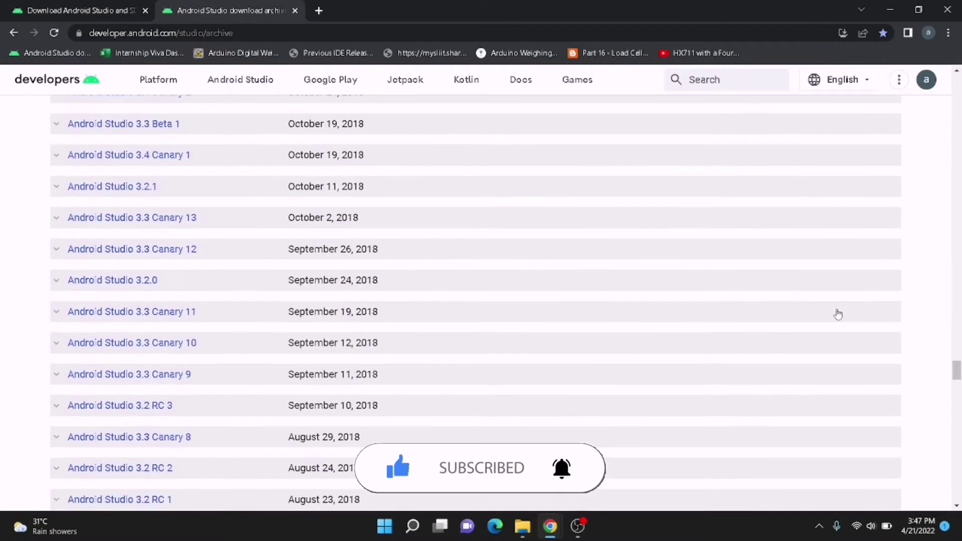
scroll(838, 314, down, 20)
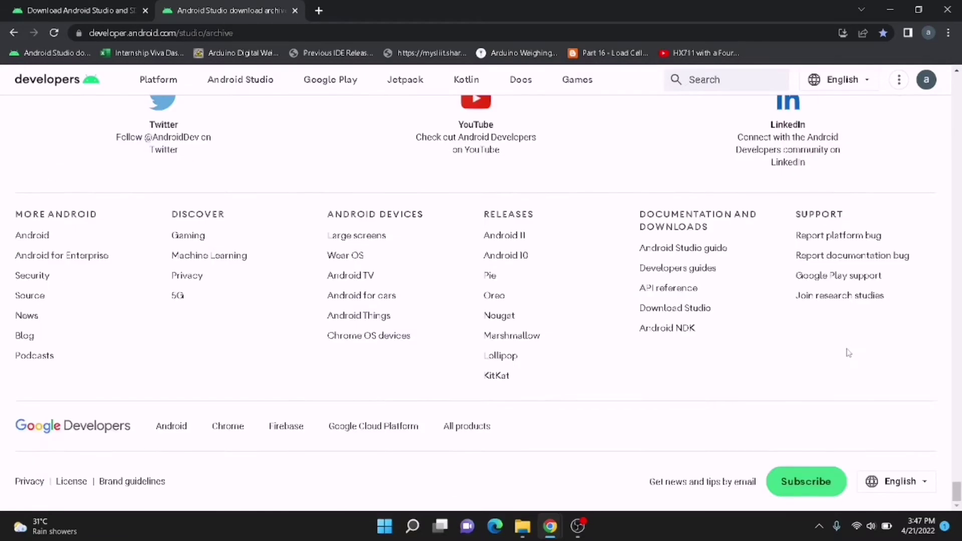
scroll(849, 353, up, 8)
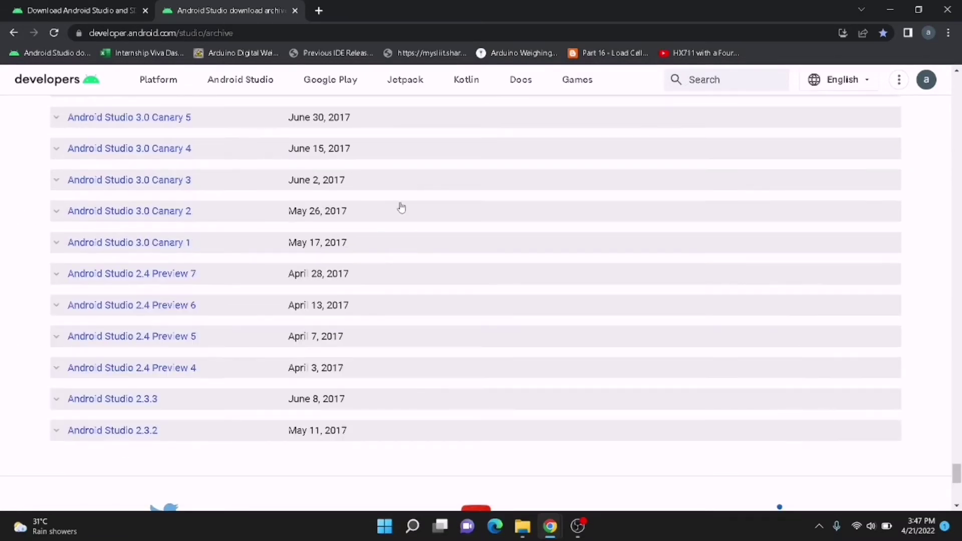
scroll(500, 266, up, 2)
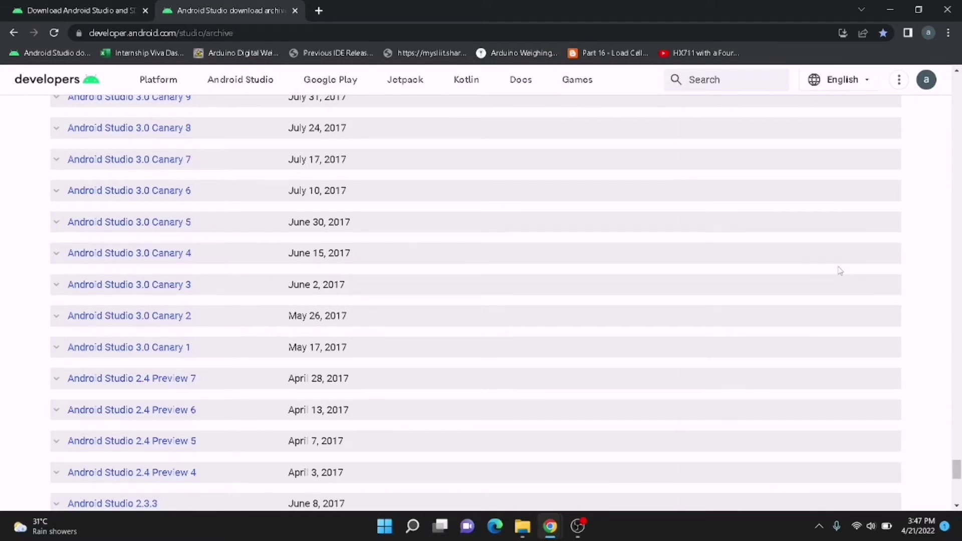
scroll(840, 271, up, 20)
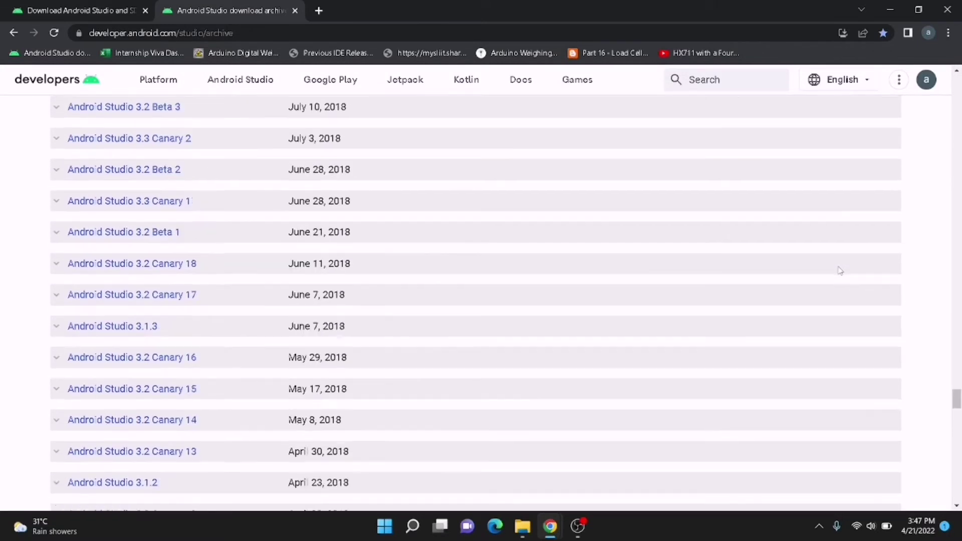
scroll(840, 271, up, 20)
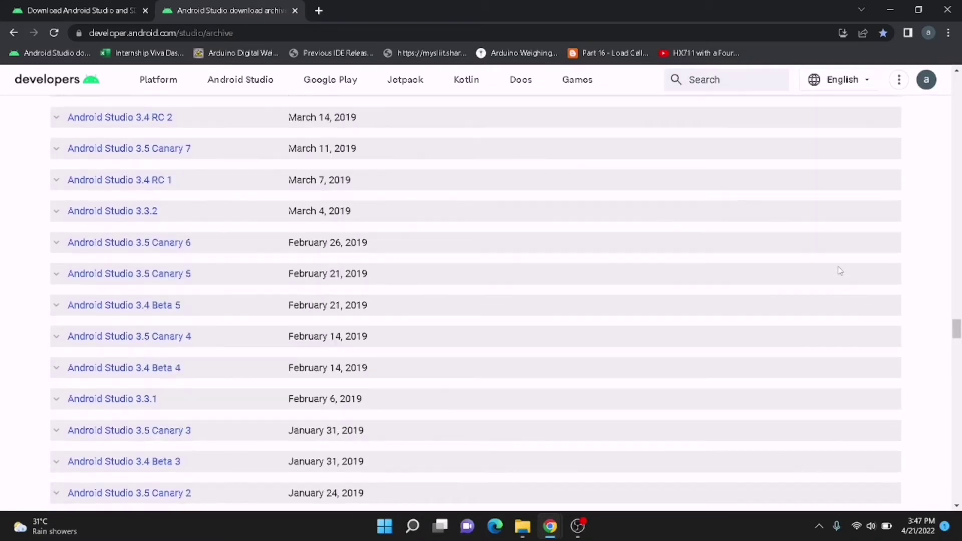
scroll(840, 271, up, 8)
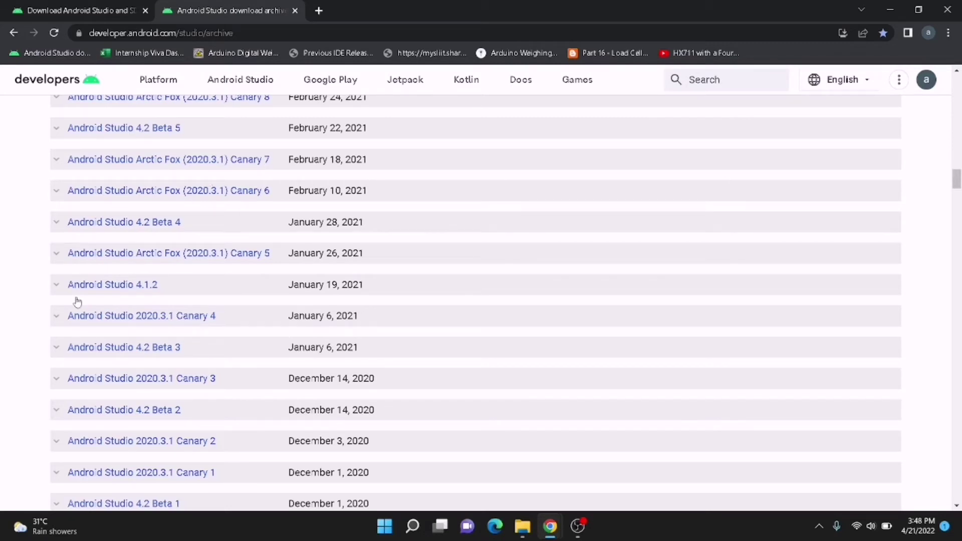
Expand Android Studio 4.1.2 and download its Windows installer, then bring up the download's options.
click(139, 293)
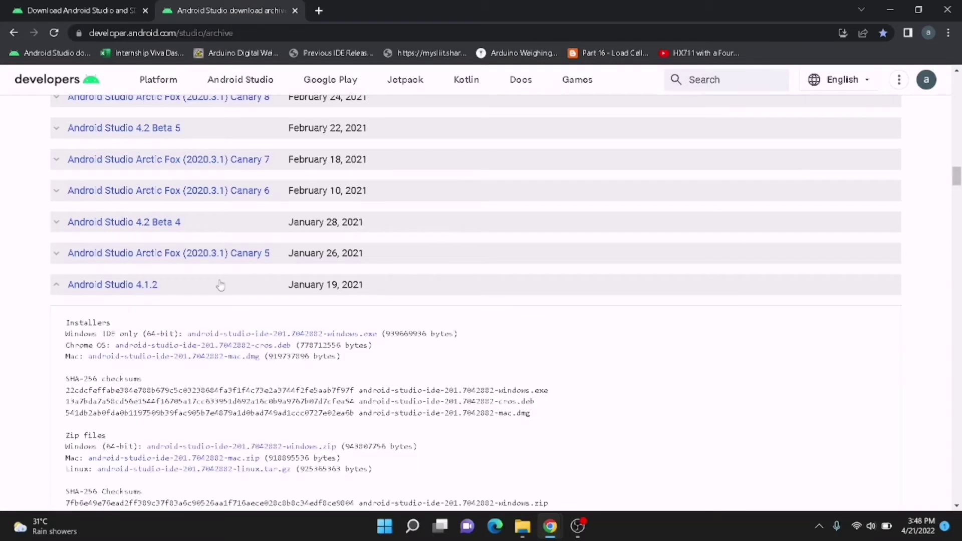
scroll(608, 286, down, 4)
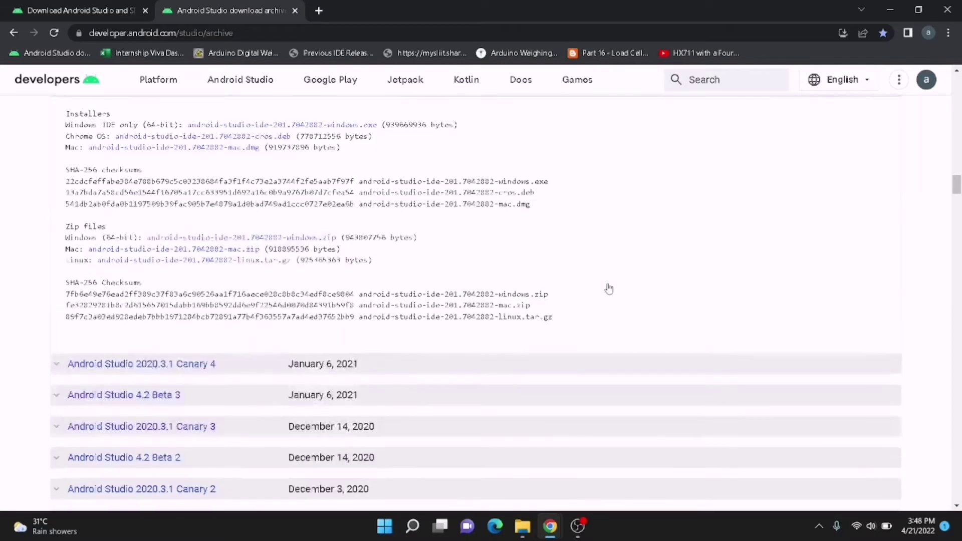
scroll(591, 237, up, 2)
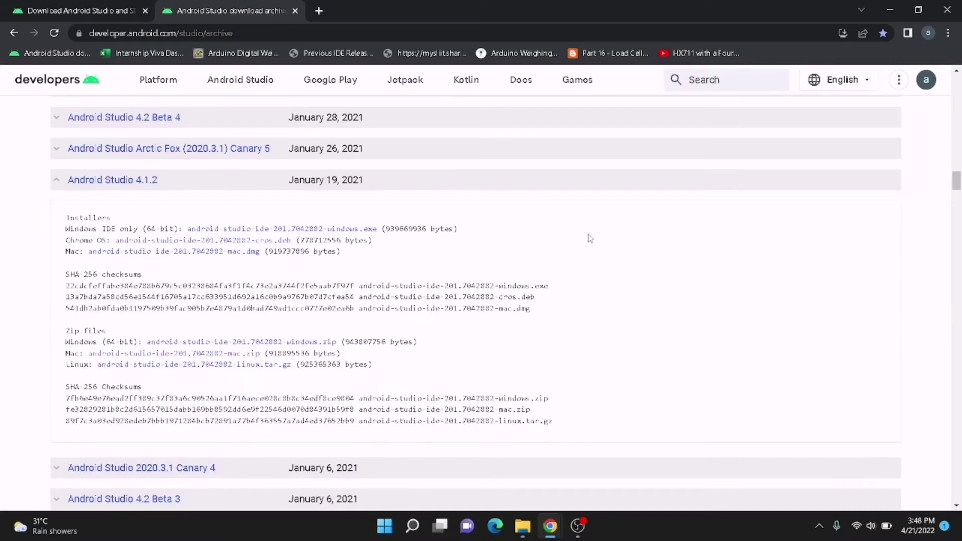
click(74, 186)
click(79, 188)
click(80, 188)
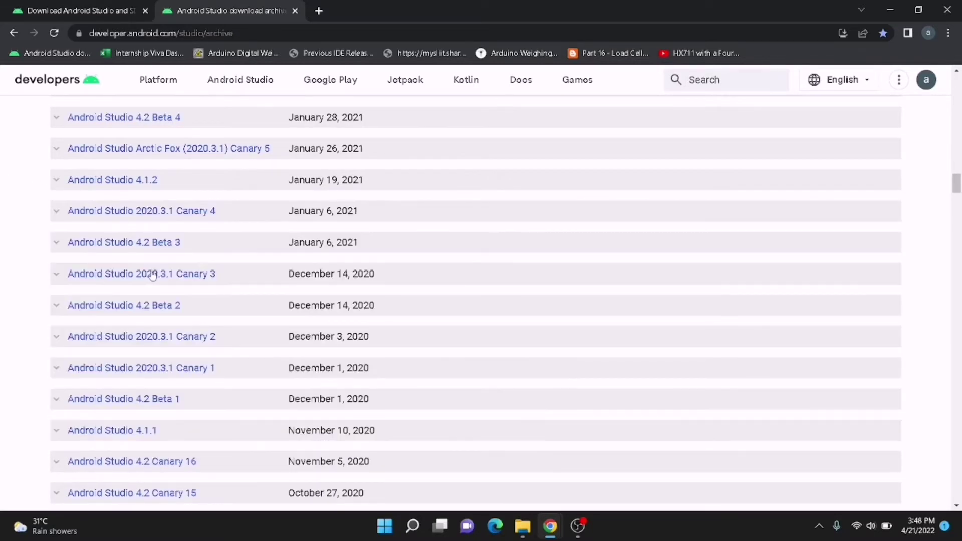
click(109, 183)
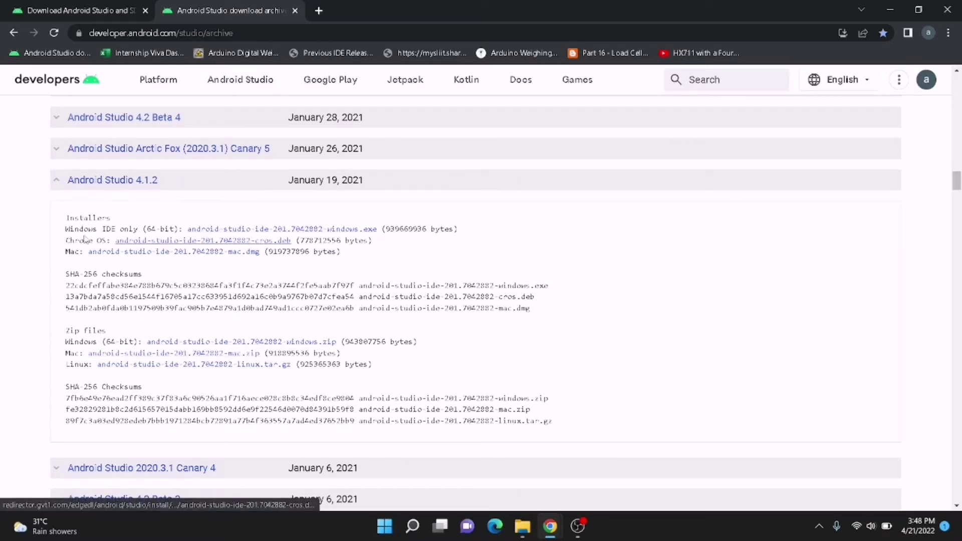
click(223, 232)
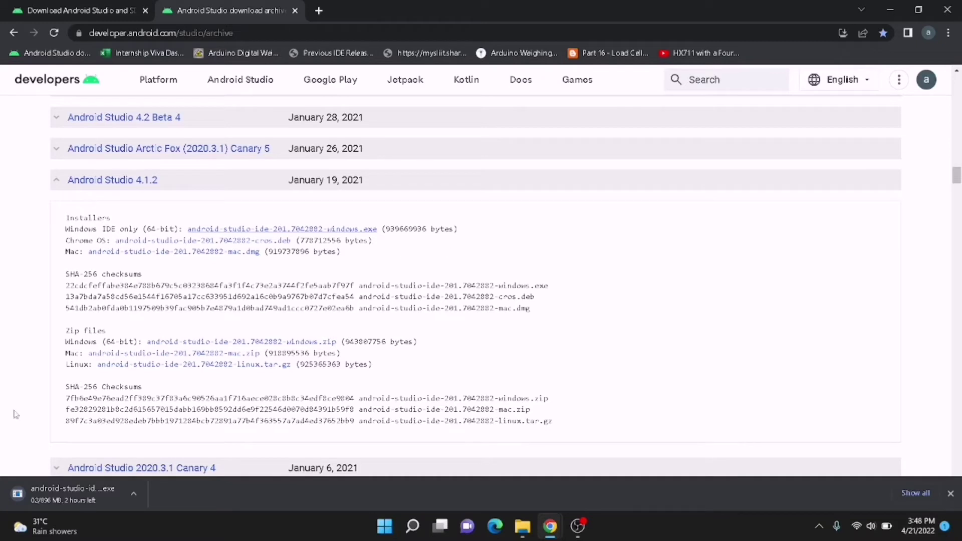
right_click(65, 503)
Pause the browser download and run android-studio-ide-202.7351085-windows from the Downloads folder.
click(105, 453)
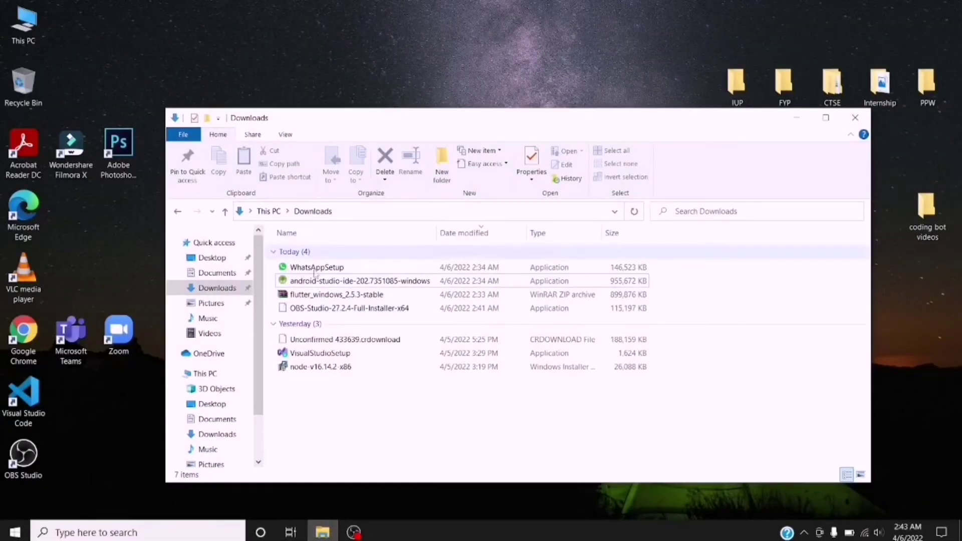
click(213, 289)
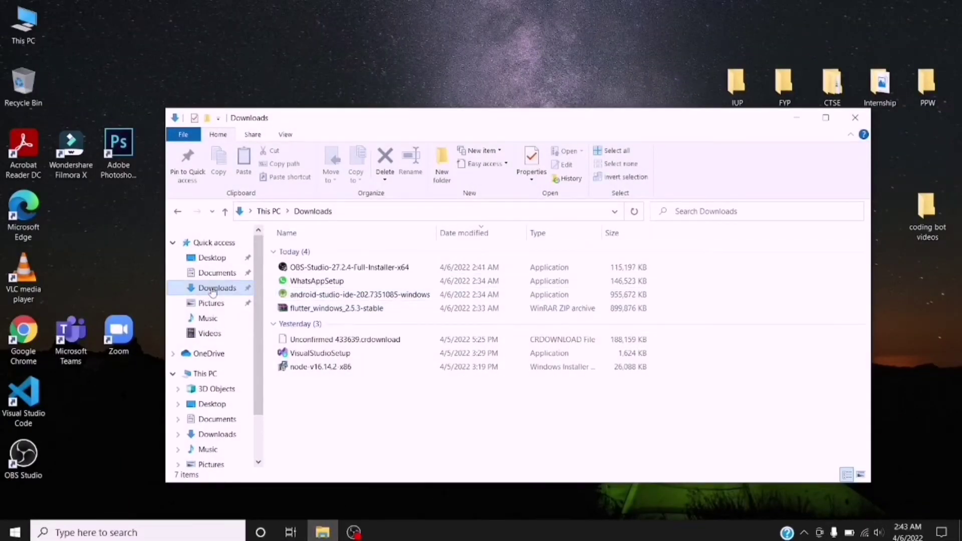
double_click(335, 295)
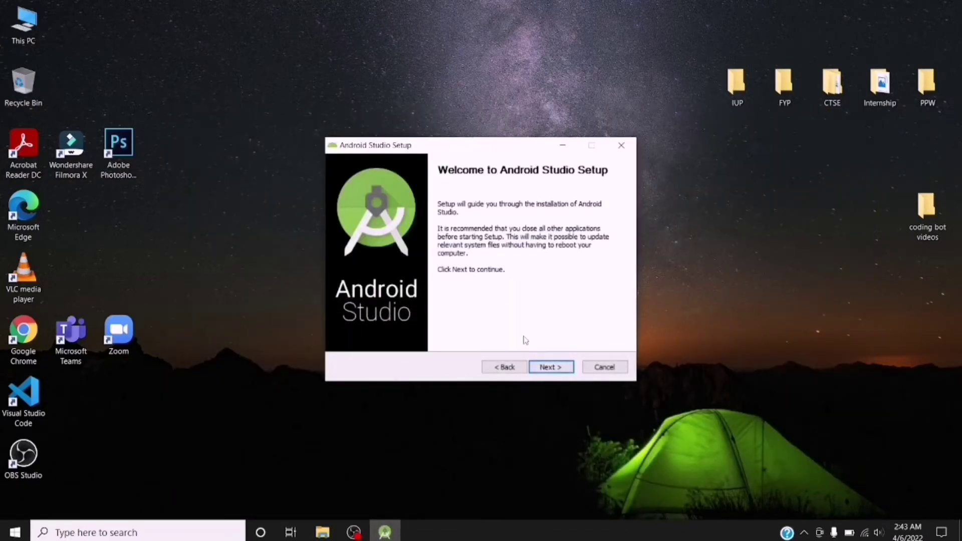
Keep both components and the default install location C:\Program Files\Android\Android Studio.
click(551, 369)
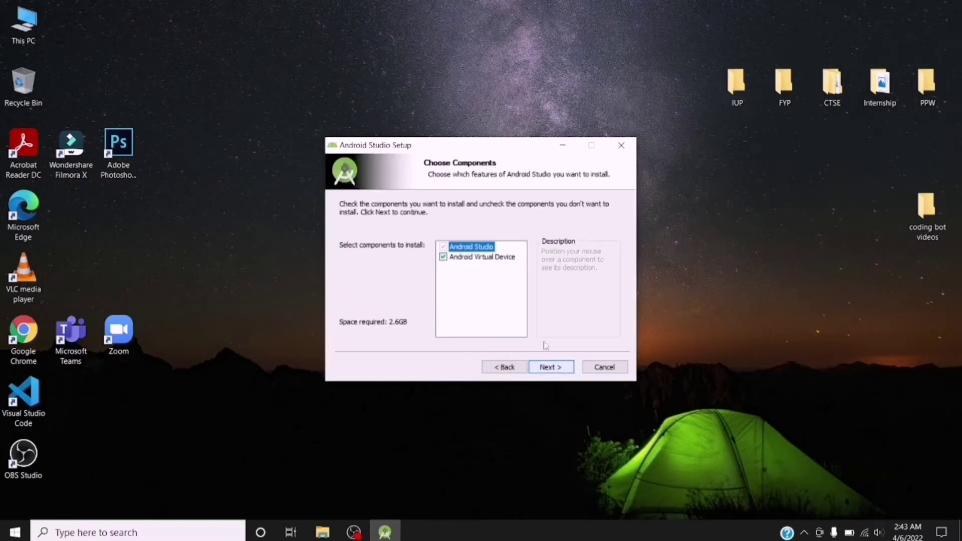
mouse_move(466, 258)
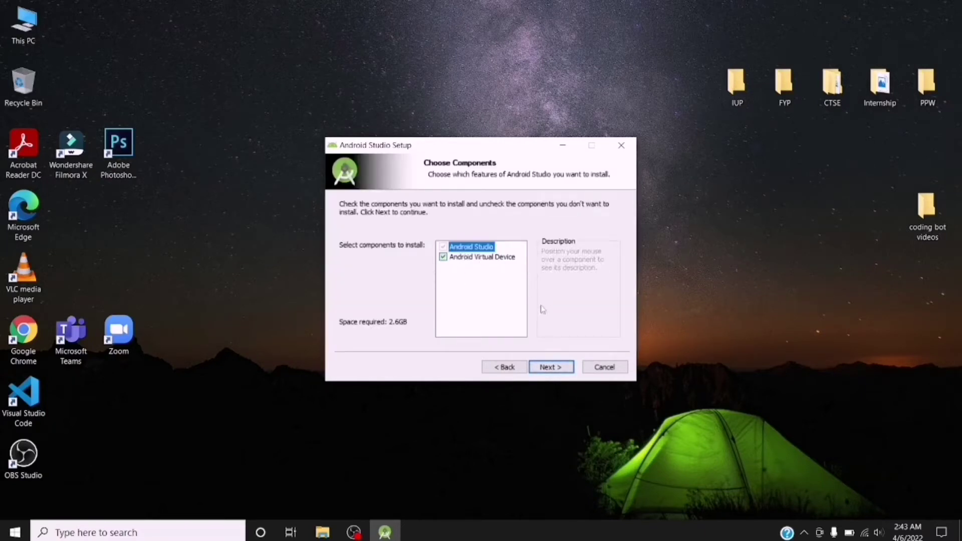
click(553, 368)
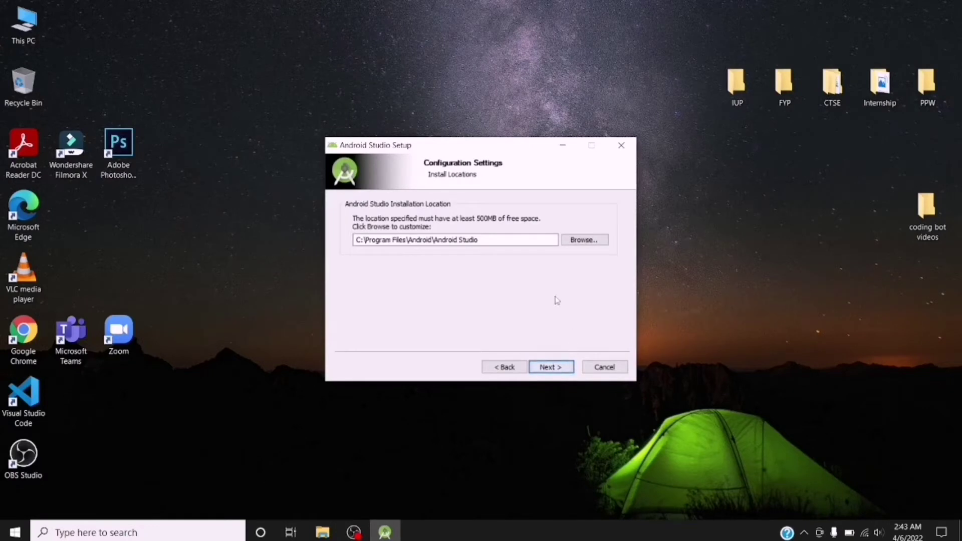
click(601, 240)
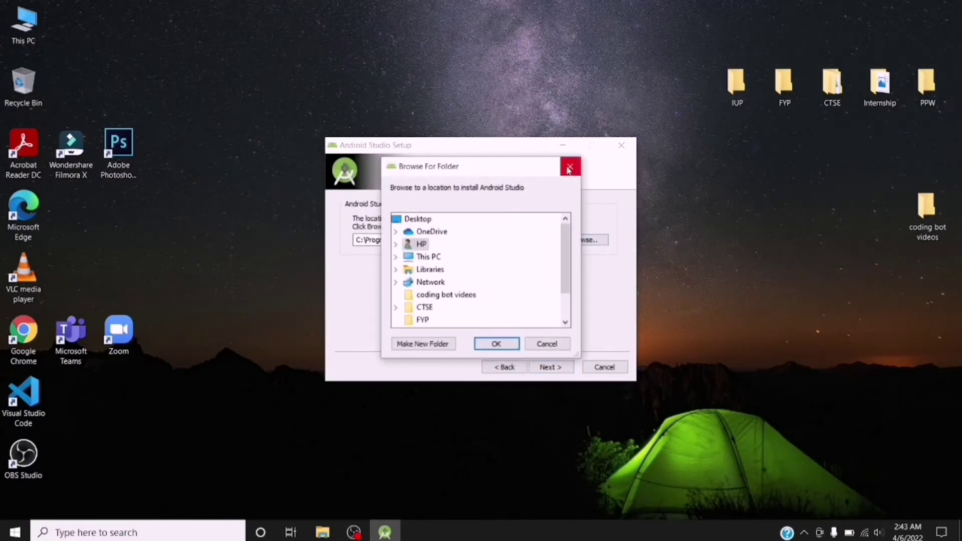
click(571, 168)
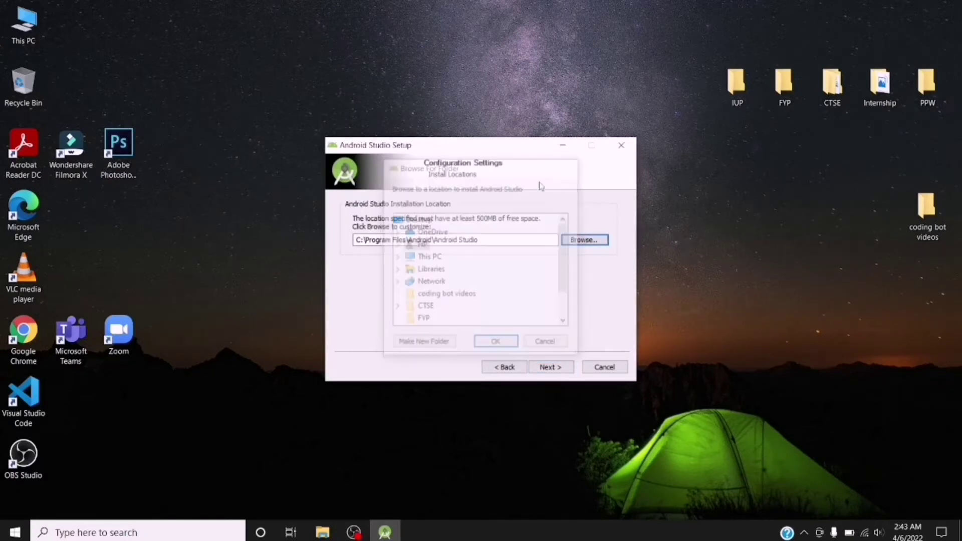
click(551, 367)
Keep the default Start Menu folder, install, and continue once installation completes.
scroll(389, 280, down, 2)
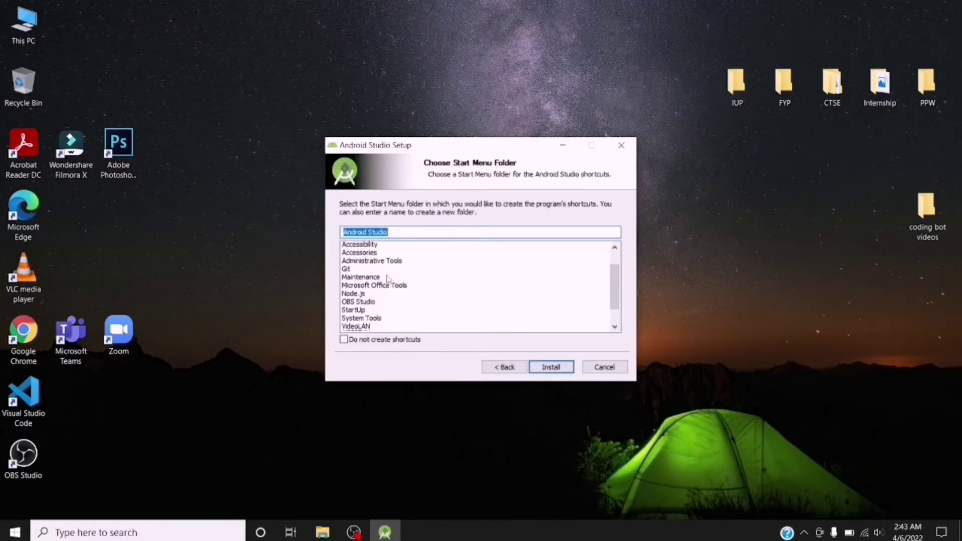
scroll(389, 279, down, 1)
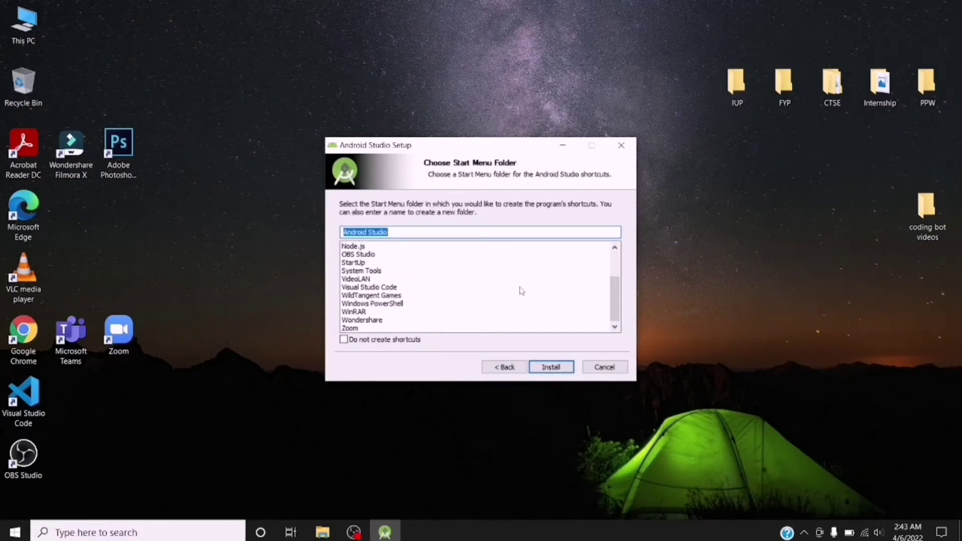
click(556, 369)
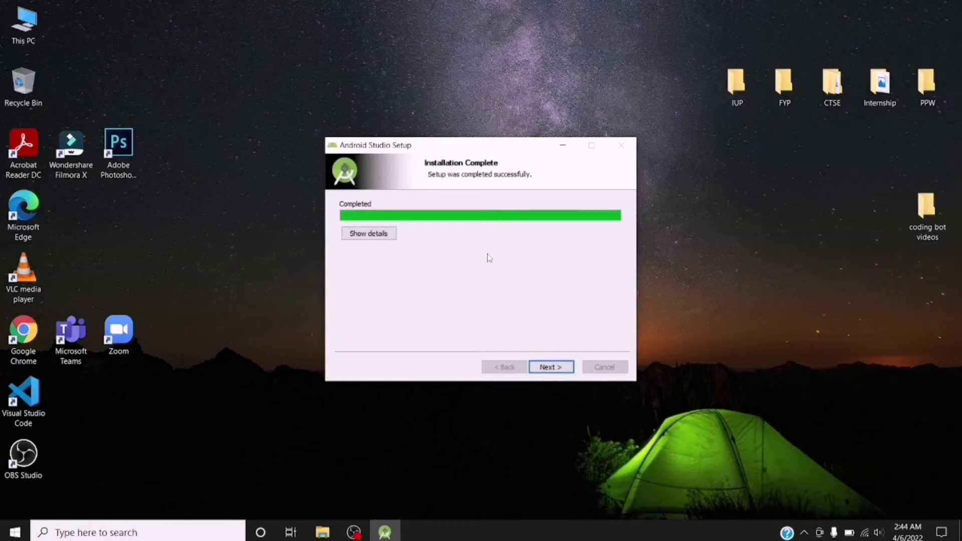
click(546, 374)
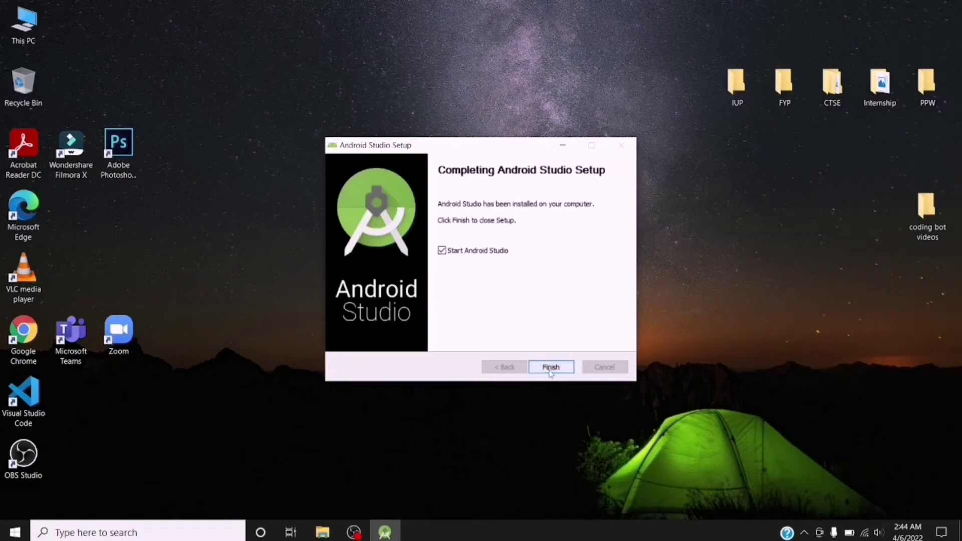
Launch Android Studio without importing previous settings and agree to send usage statistics.
click(550, 367)
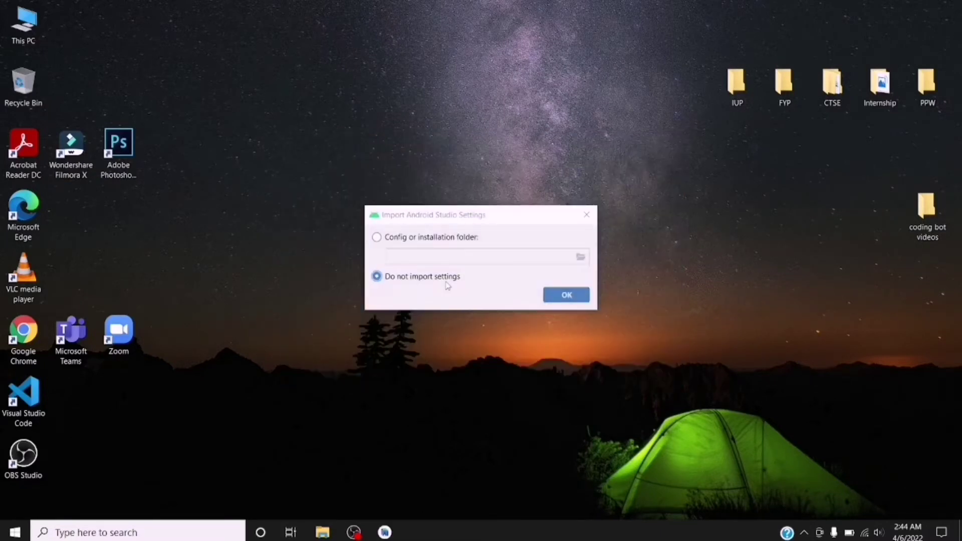
click(409, 240)
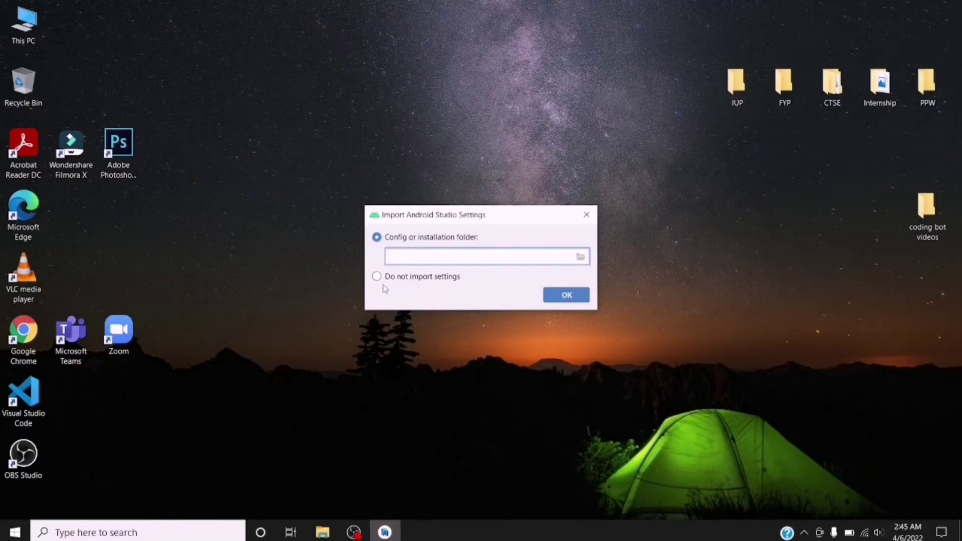
click(379, 277)
click(567, 296)
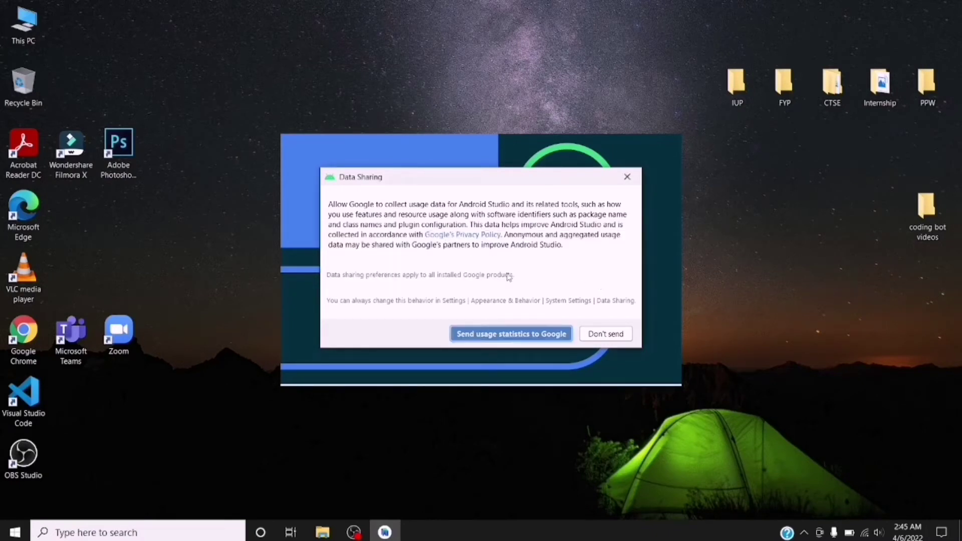
click(499, 334)
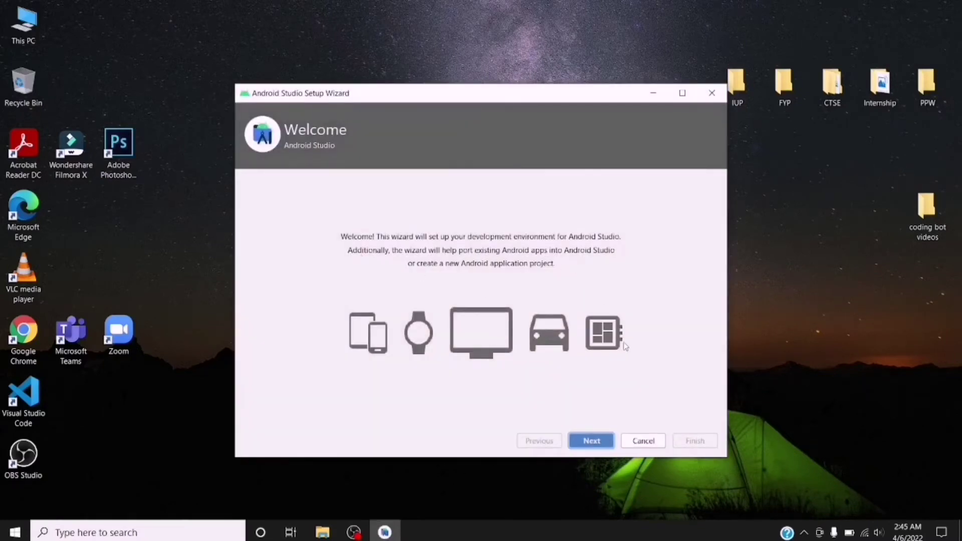
Choose the Standard install type and the dark Darcula theme in the setup wizard.
click(592, 444)
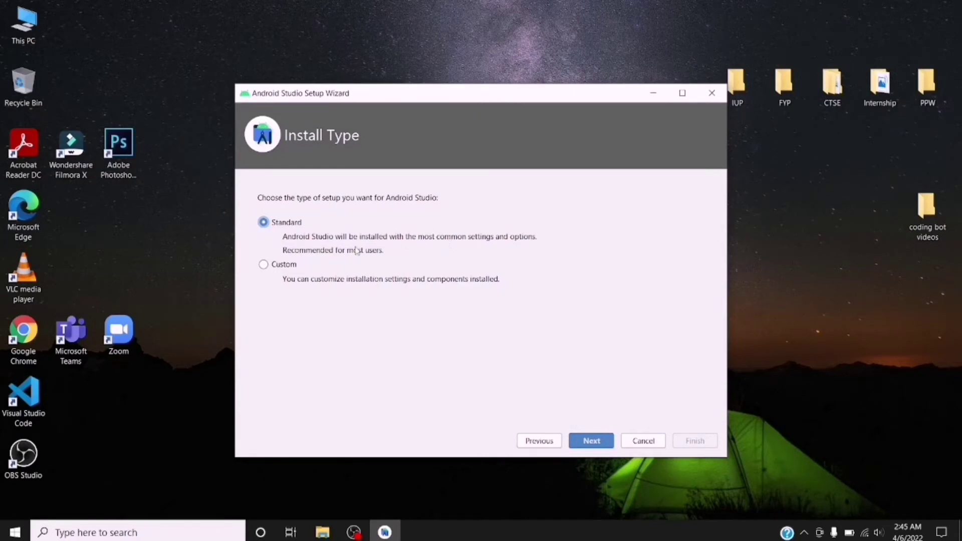
click(611, 443)
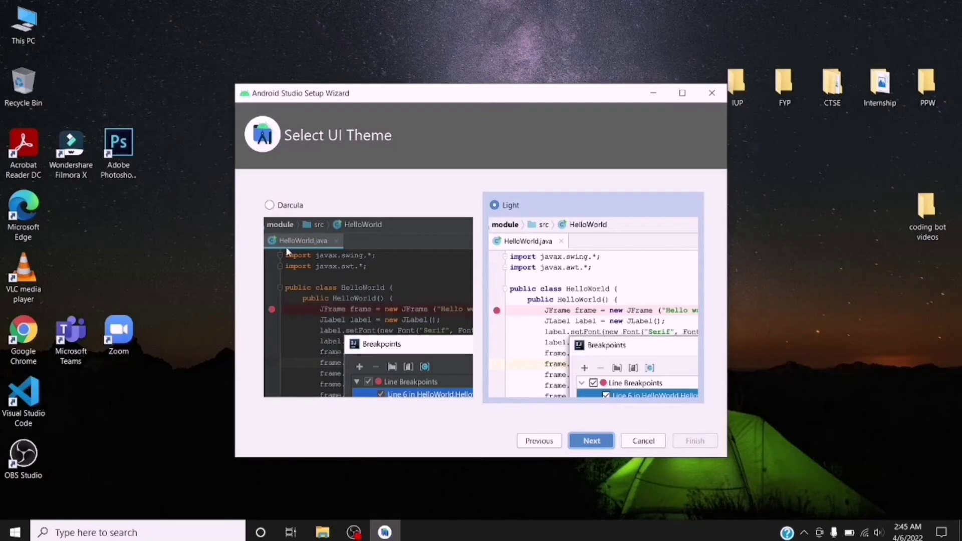
click(270, 206)
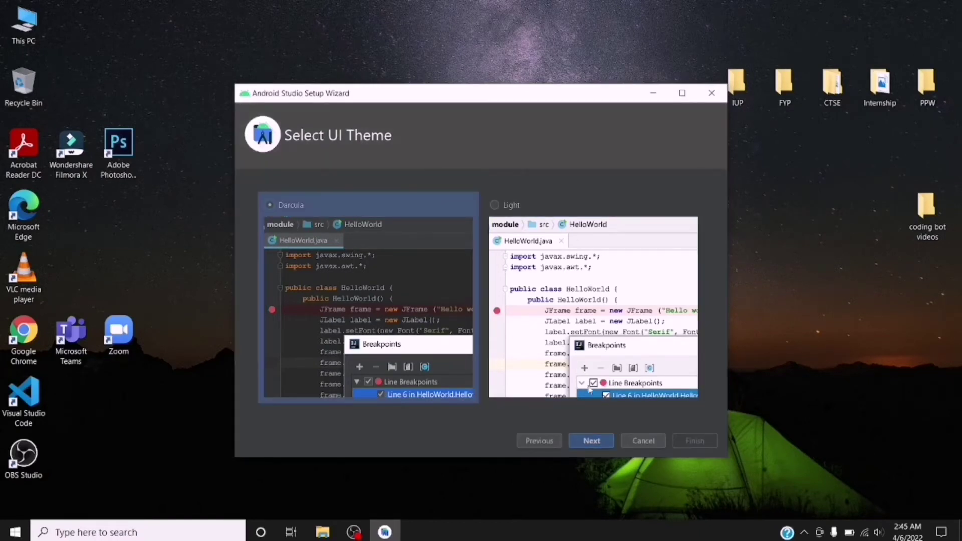
Review the Verify Settings summary and start downloading the SDK components.
click(596, 438)
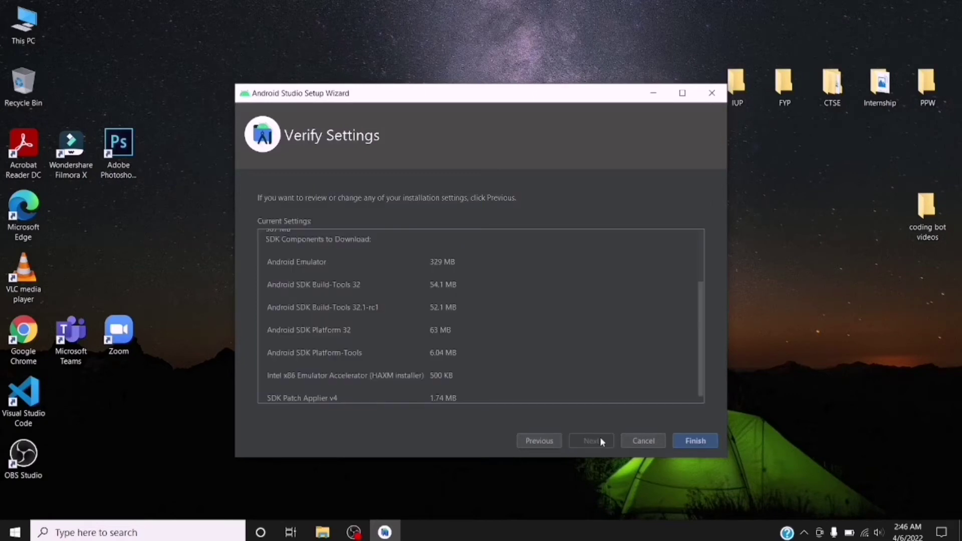
scroll(417, 309, down, 1)
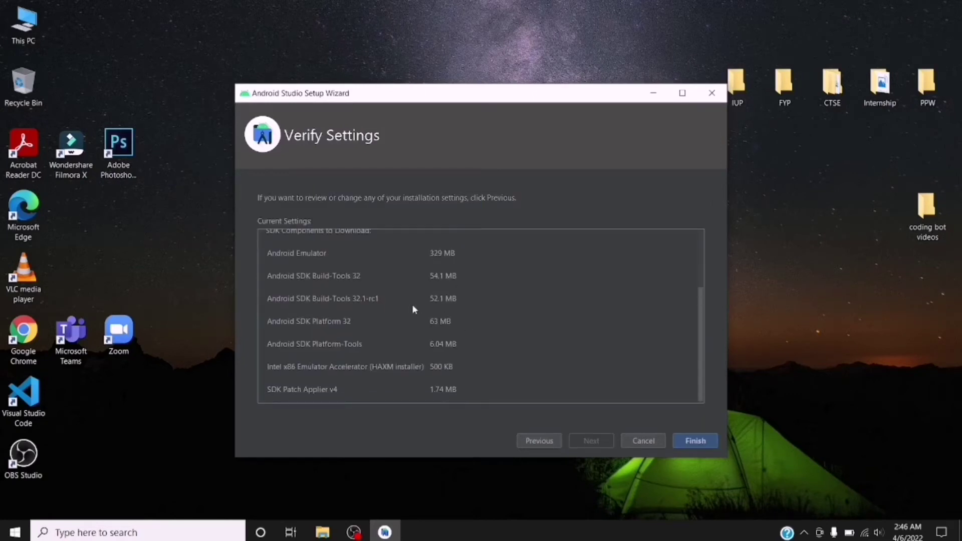
scroll(554, 291, up, 3)
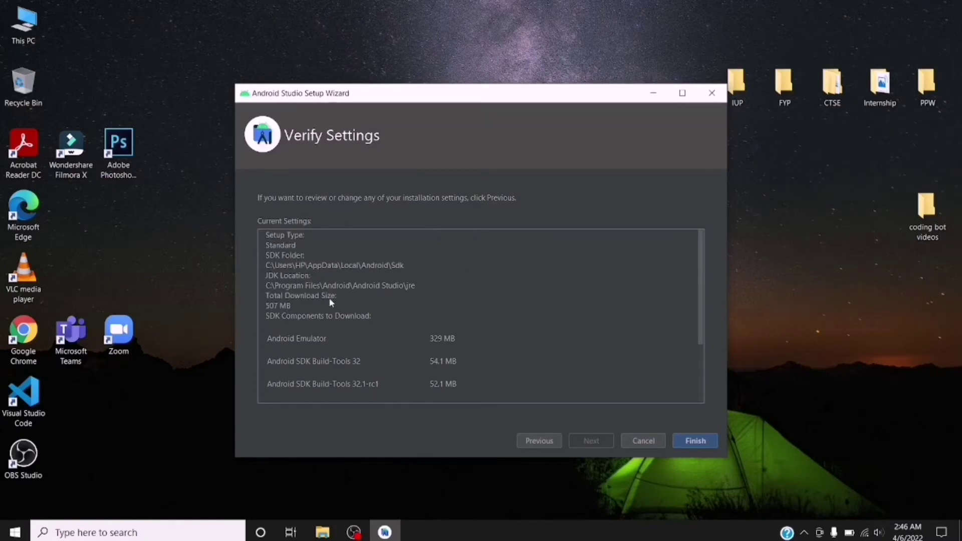
scroll(384, 341, down, 5)
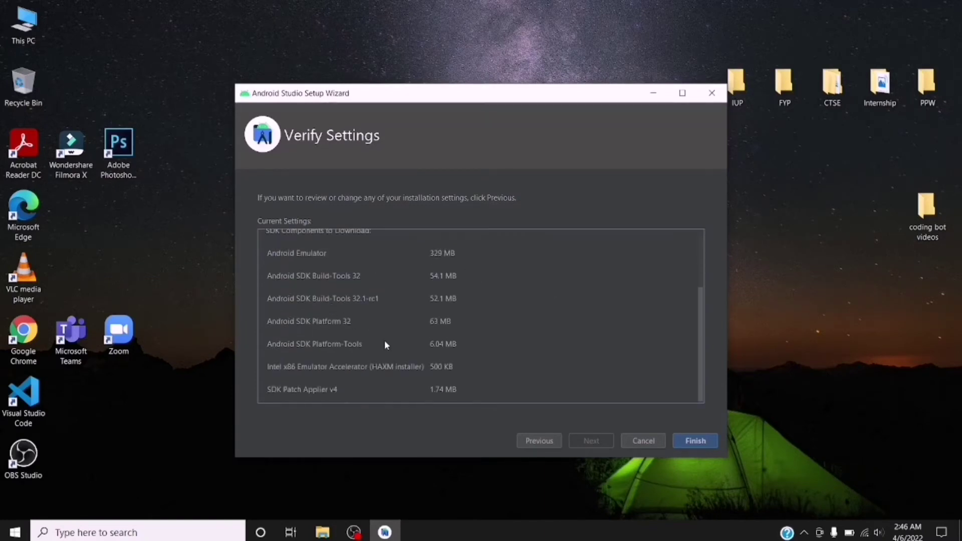
click(691, 441)
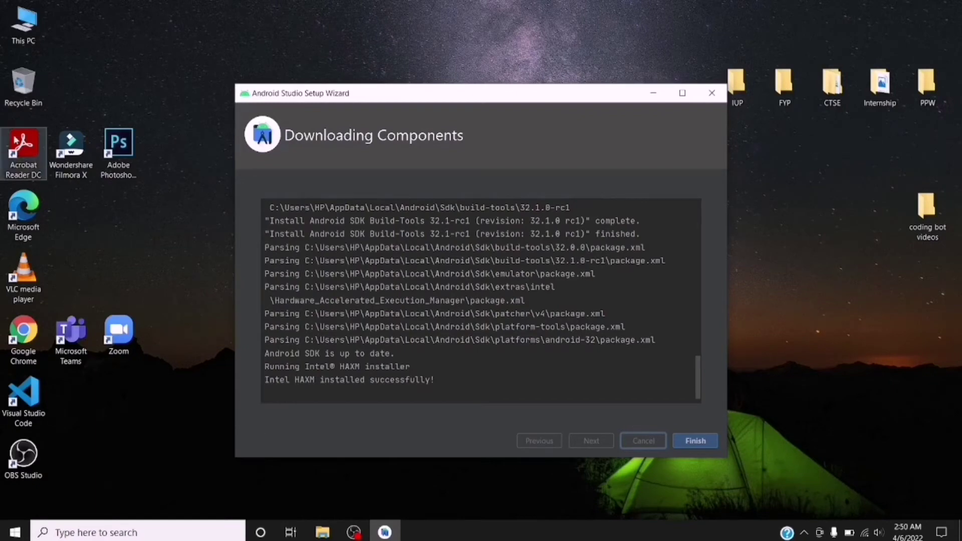
Close the finished setup wizard to reach the Android Studio 4.2.1 welcome screen.
click(700, 446)
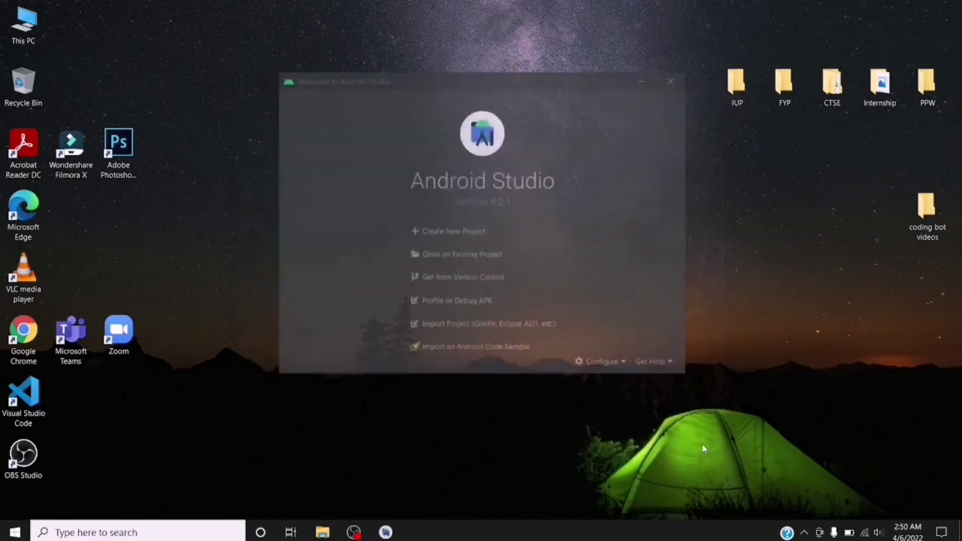
Create an Empty Activity project, keeping the defaults (My Application, Kotlin).
click(462, 232)
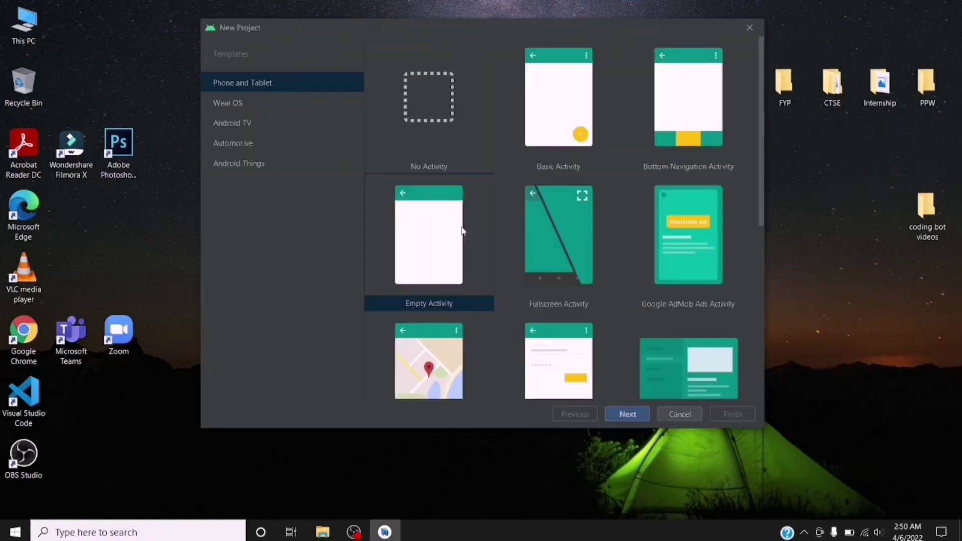
click(465, 246)
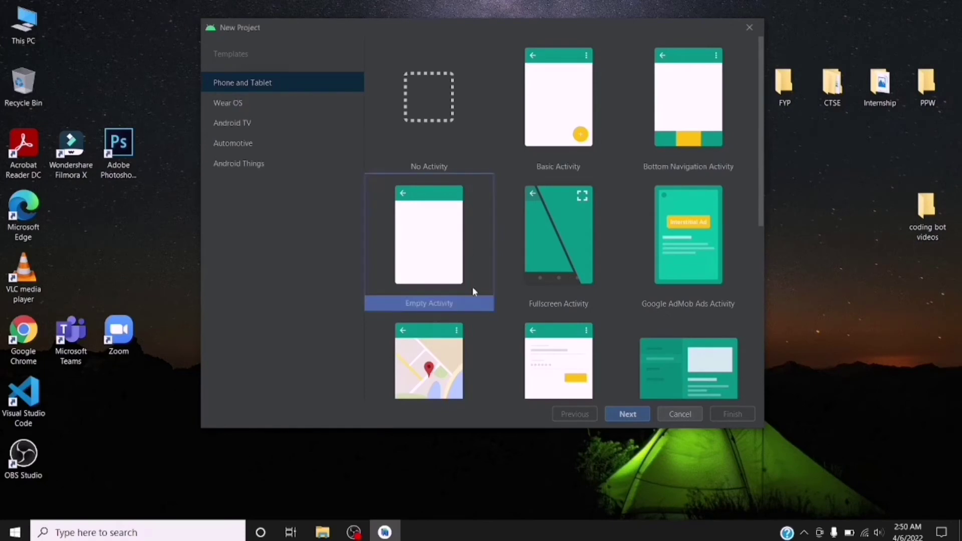
click(628, 413)
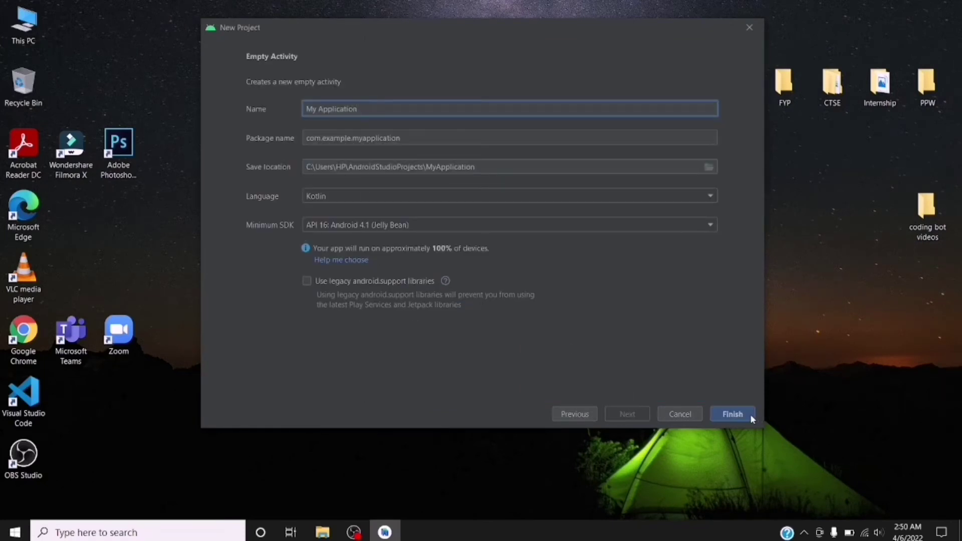
click(733, 414)
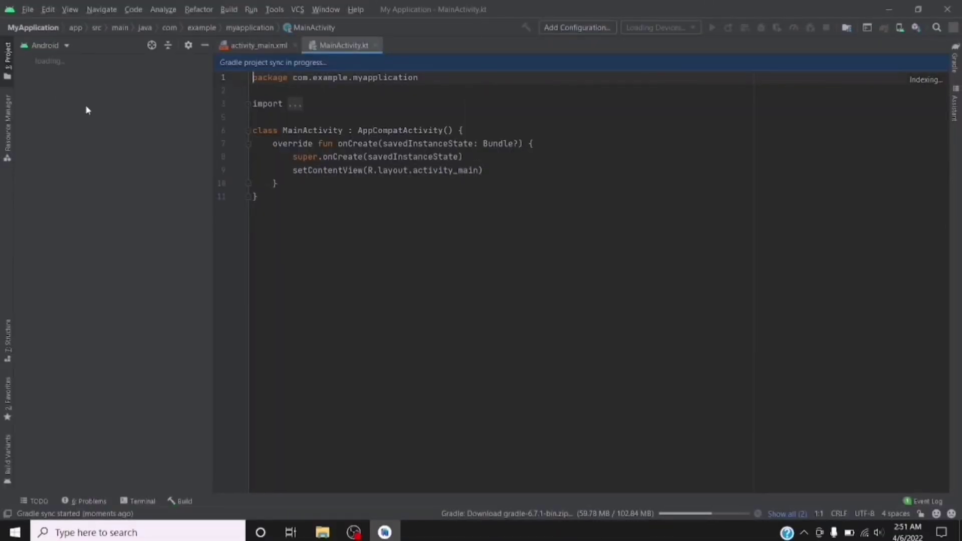
Start a new virtual device in AVD Manager with Pixel 3 phone hardware.
click(900, 28)
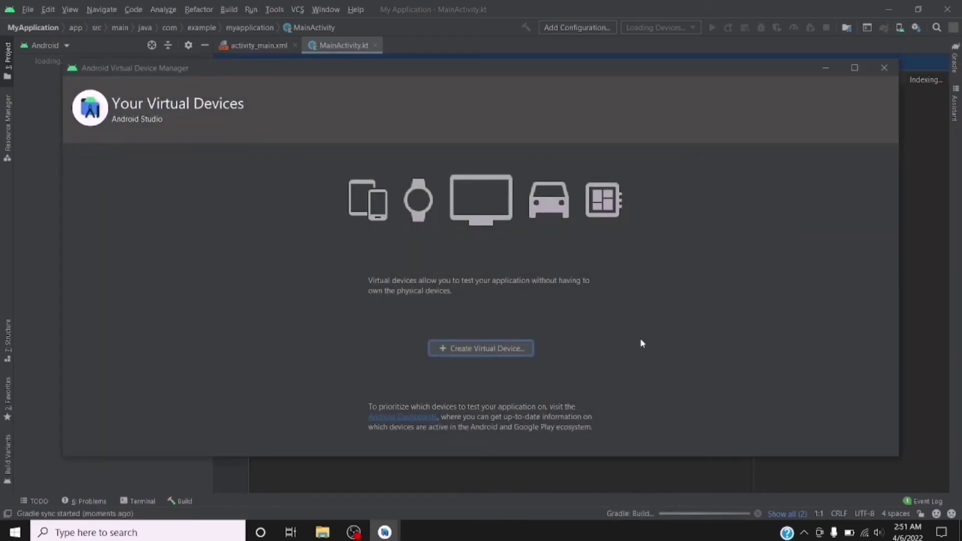
key(Return)
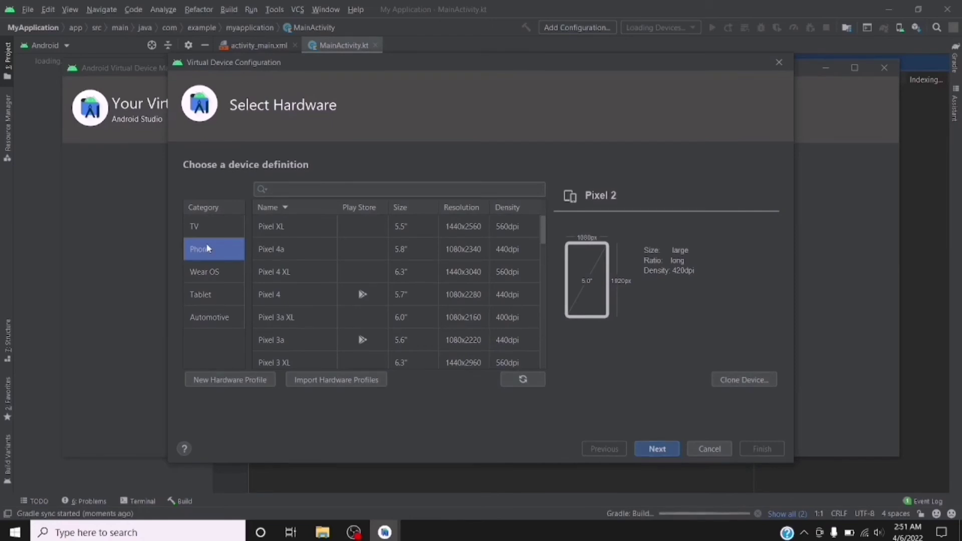
scroll(351, 295, down, 1)
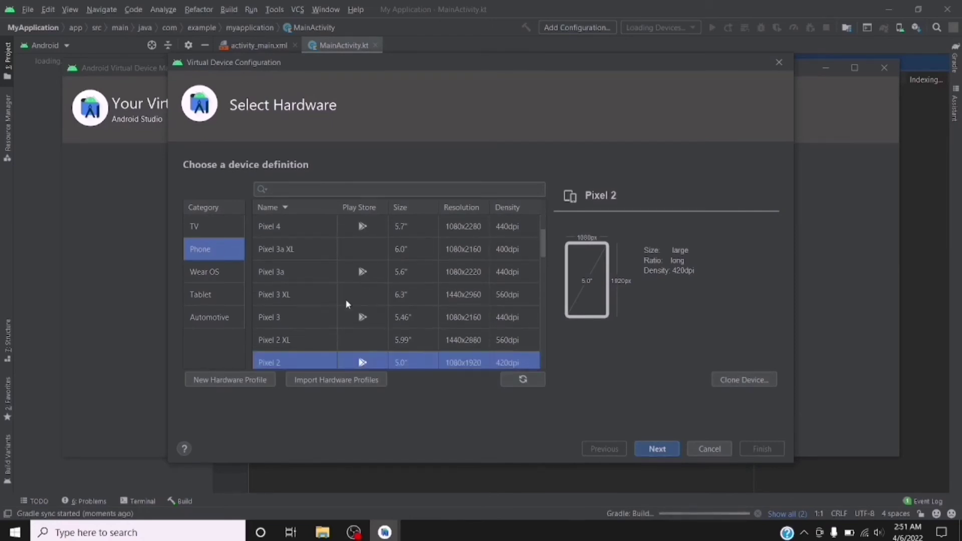
click(299, 323)
scroll(415, 302, down, 1)
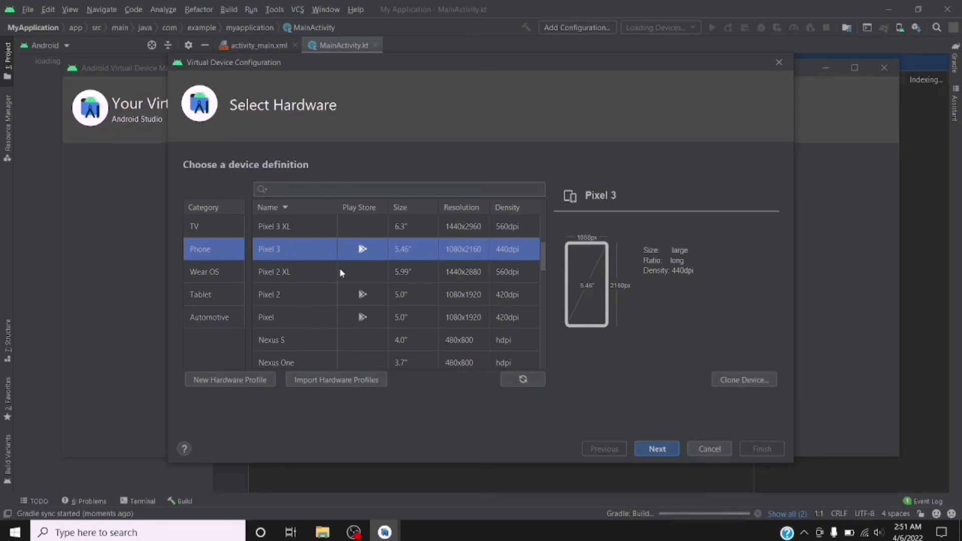
scroll(340, 273, up, 1)
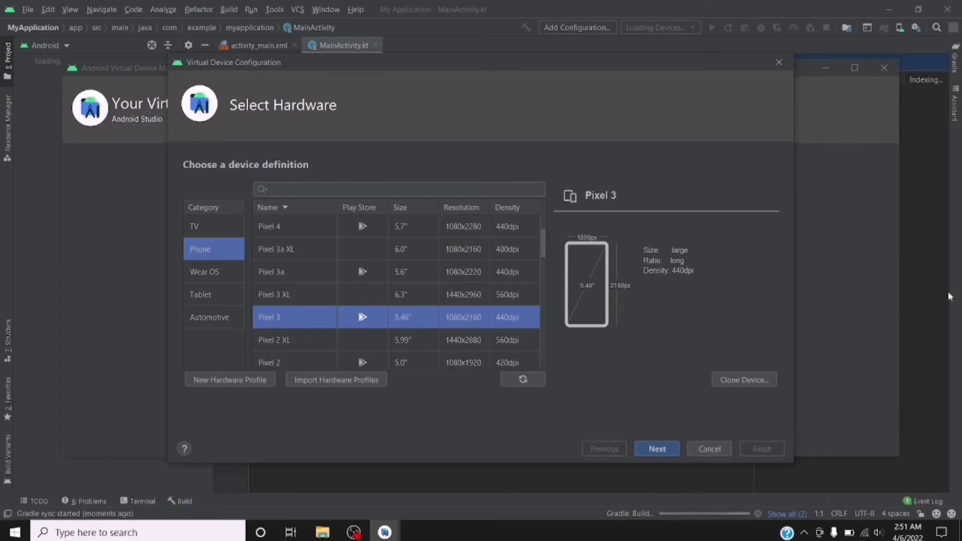
click(656, 447)
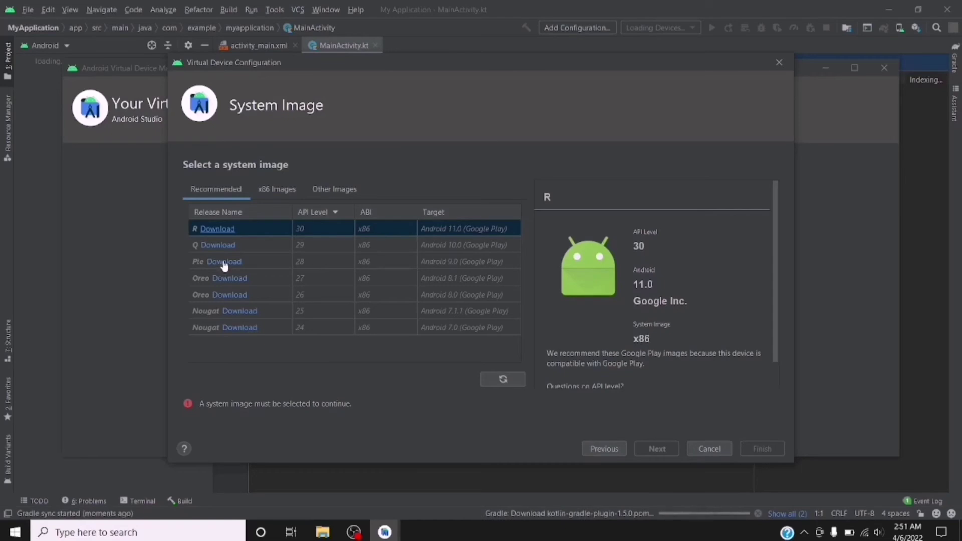
Download the Q (API 29) Google Play x86 system image, accepting its license.
click(220, 246)
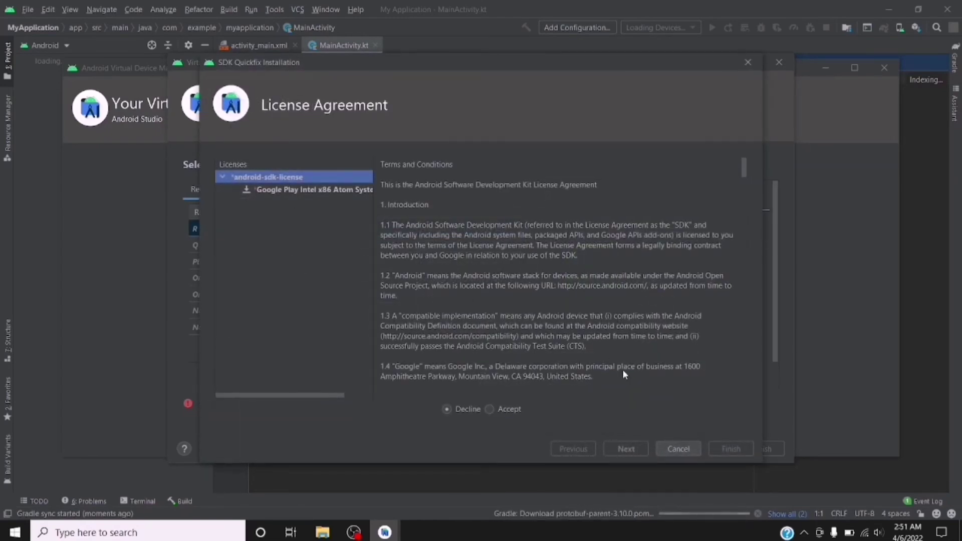
click(510, 414)
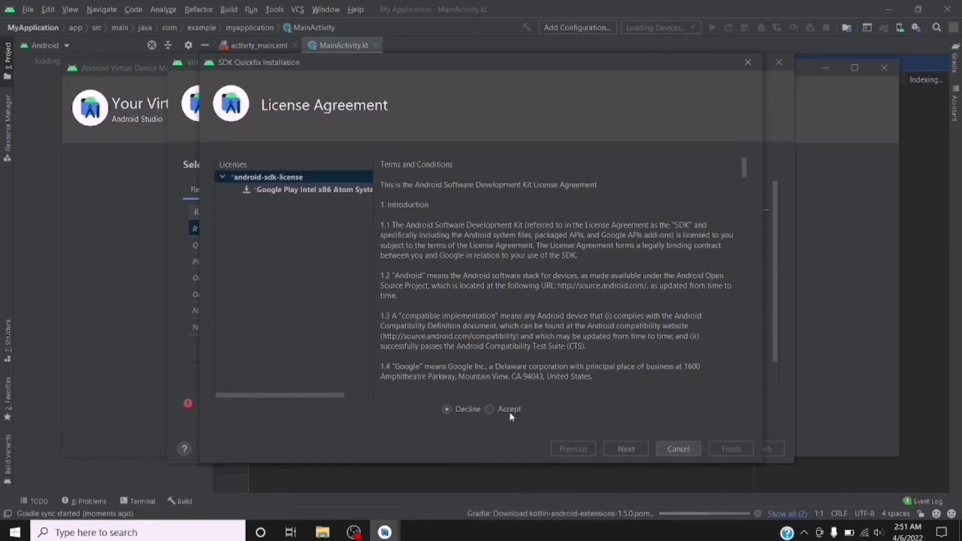
click(509, 412)
click(630, 450)
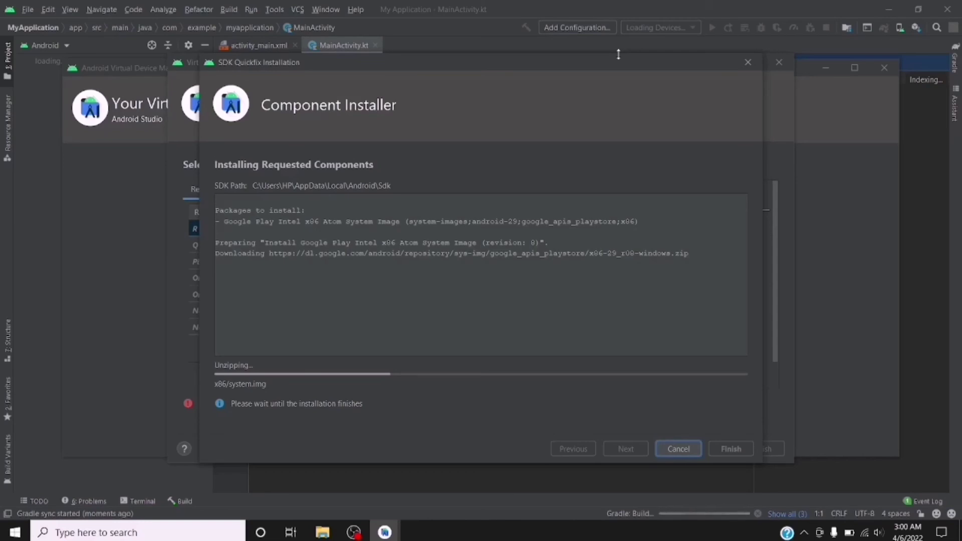
click(746, 449)
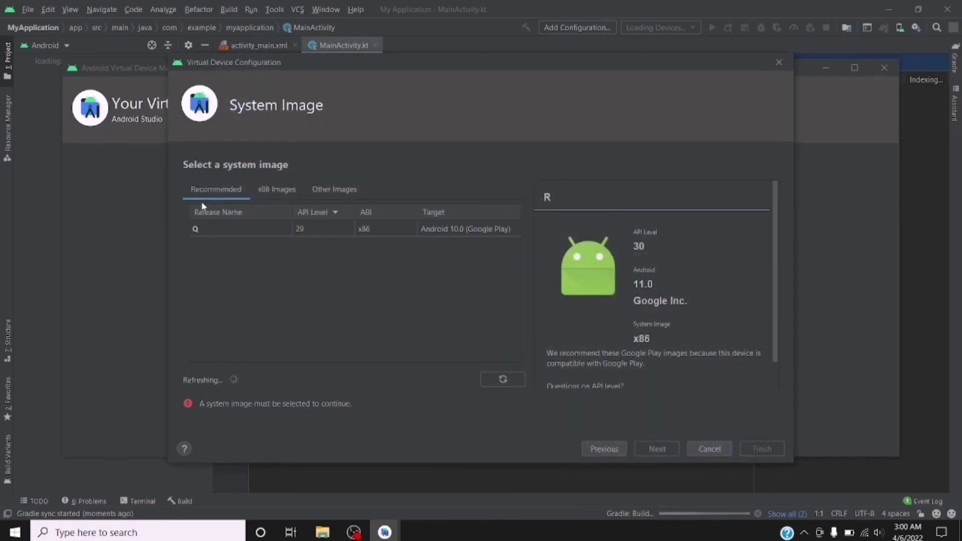
Create the Pixel 3 API 29 virtual device from the Q Android 10.0 image.
click(219, 229)
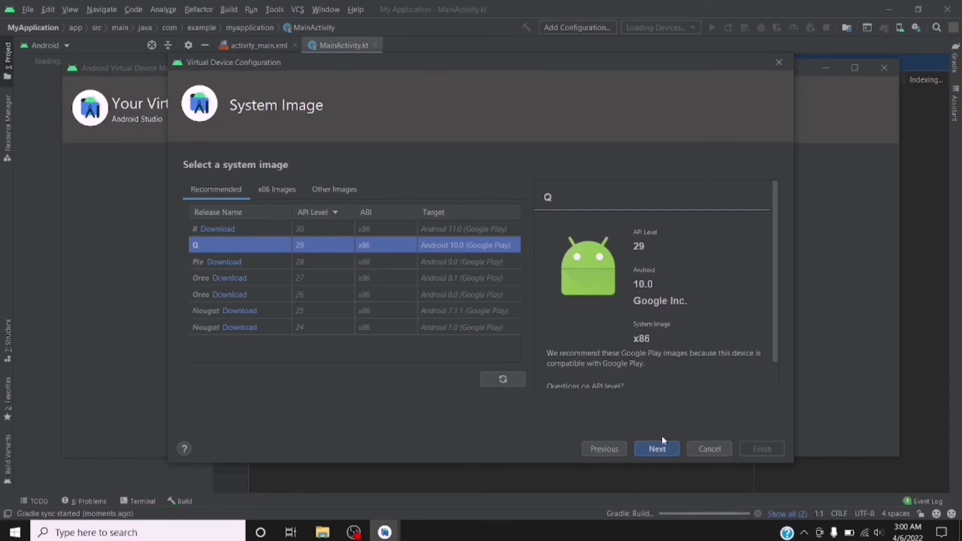
click(667, 450)
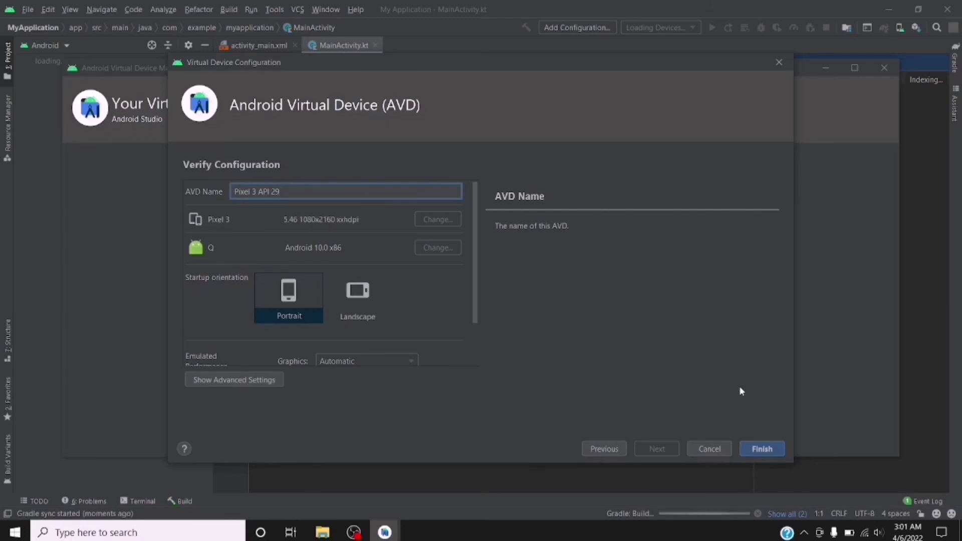
click(764, 449)
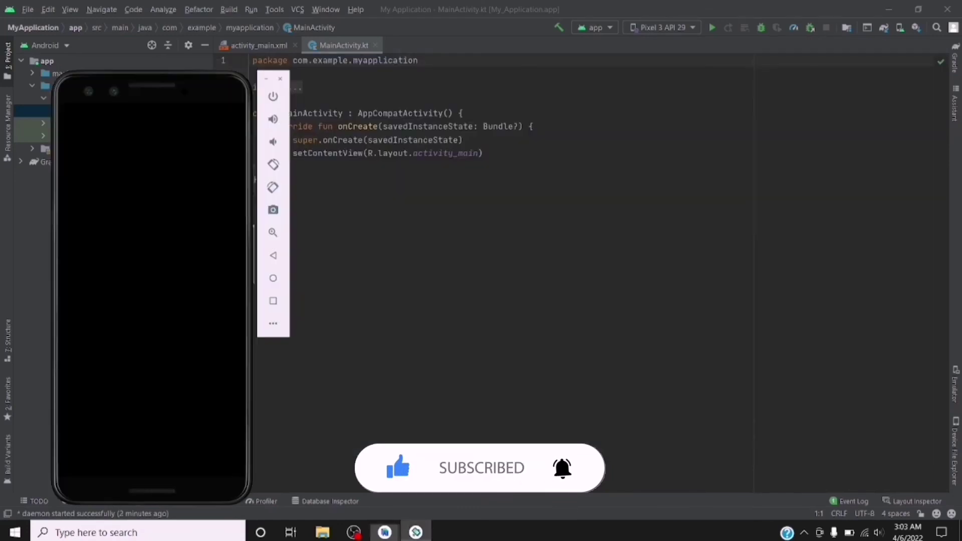
Drag the booting Pixel 3 API 29 emulator window beside the MainActivity.kt editor.
drag(186, 103, 599, 82)
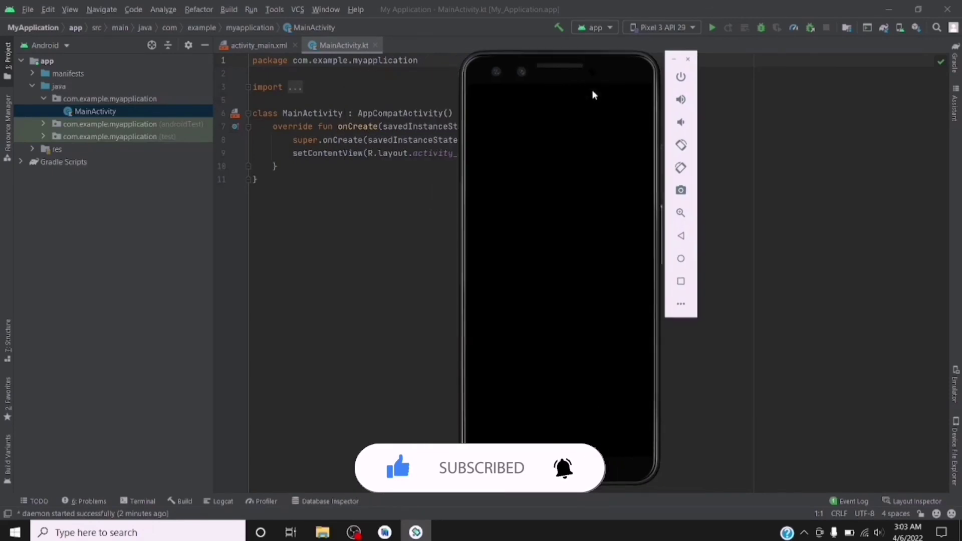